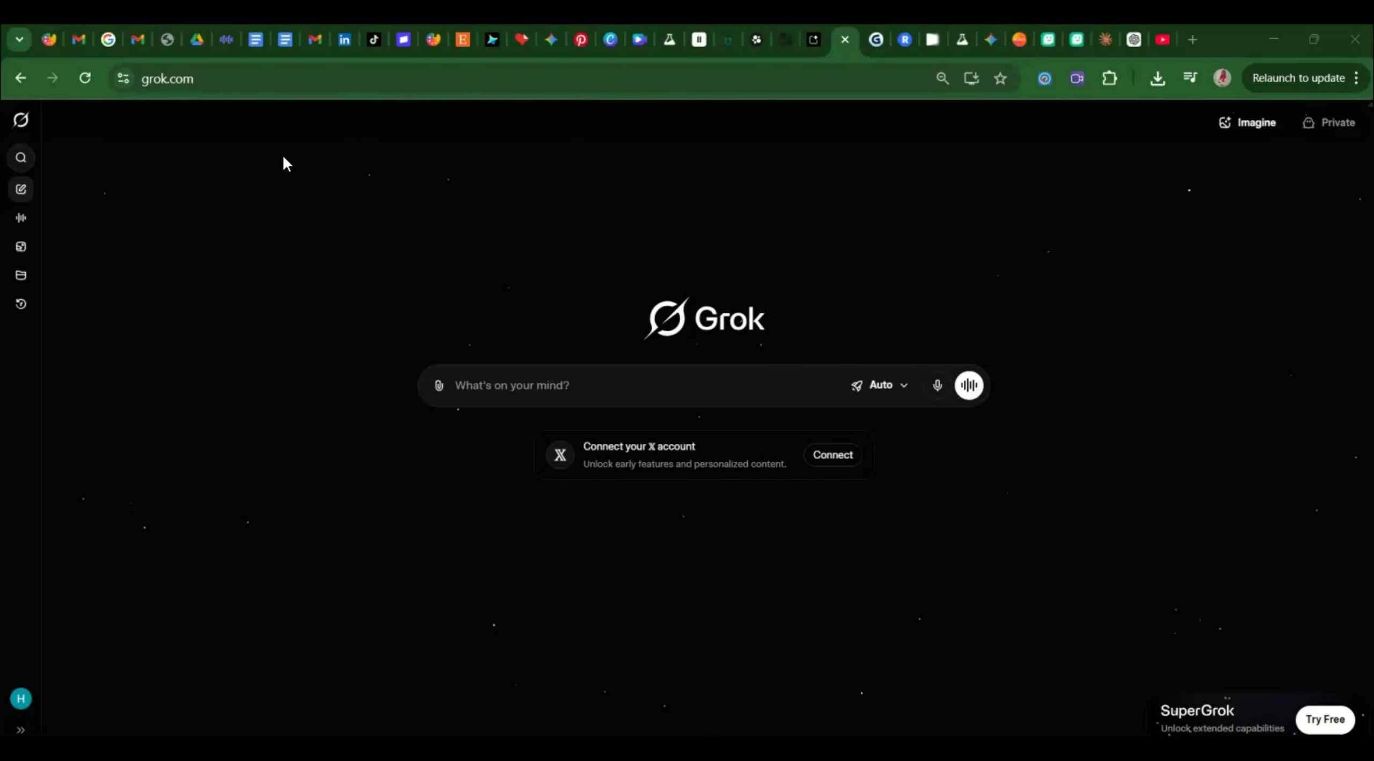
# Ask Grok for a prompt to generate an image of a Black woman in a luxurious living room.
pyautogui.click(506, 385)
pyautogui.write('I')
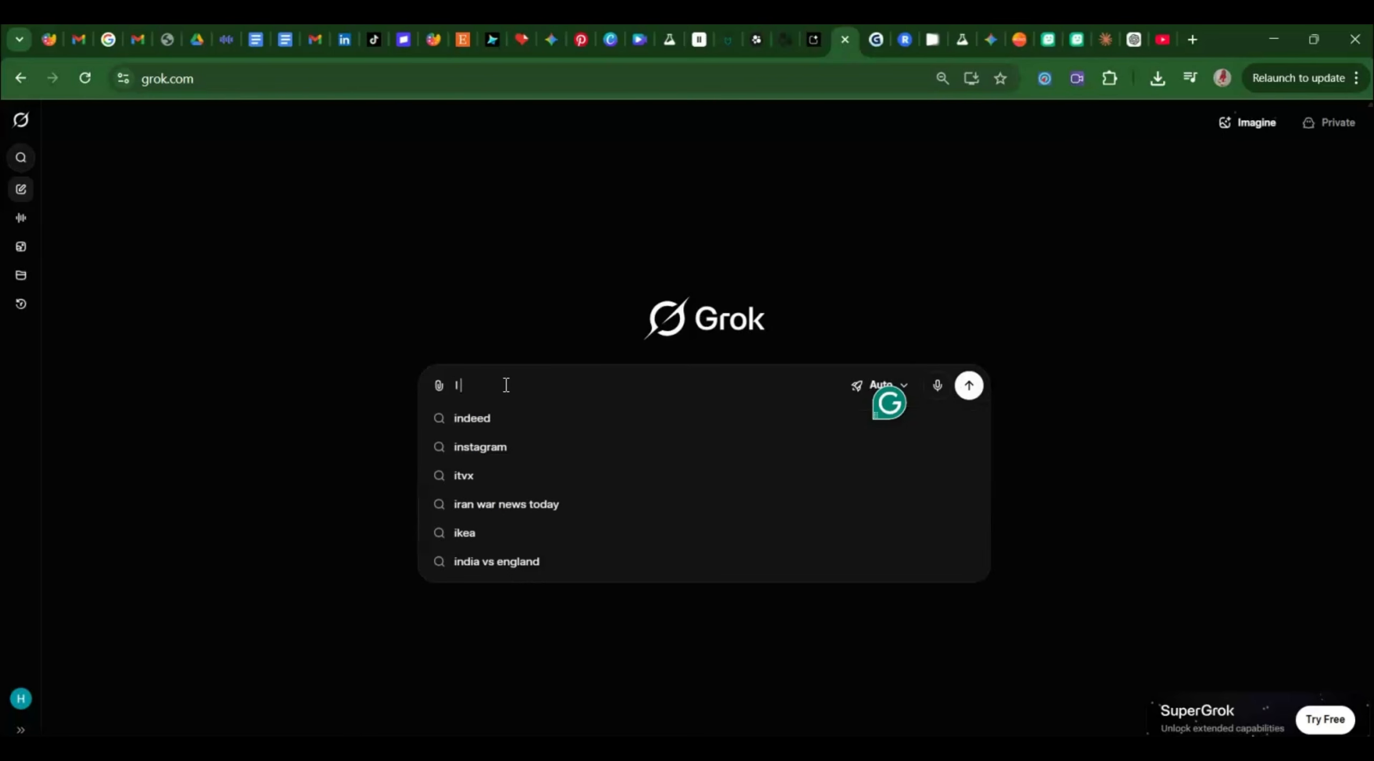
pyautogui.write(' want to create a')
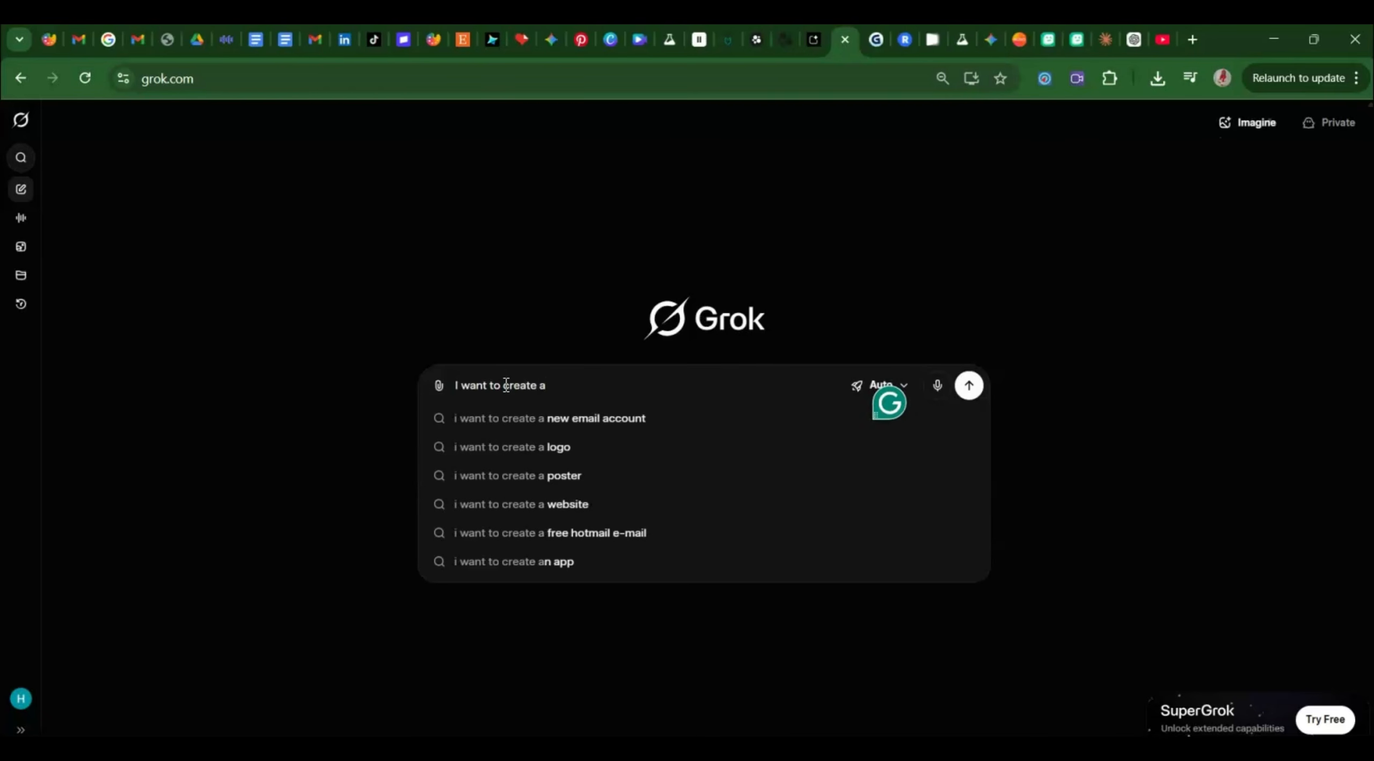
pyautogui.write('n image ')
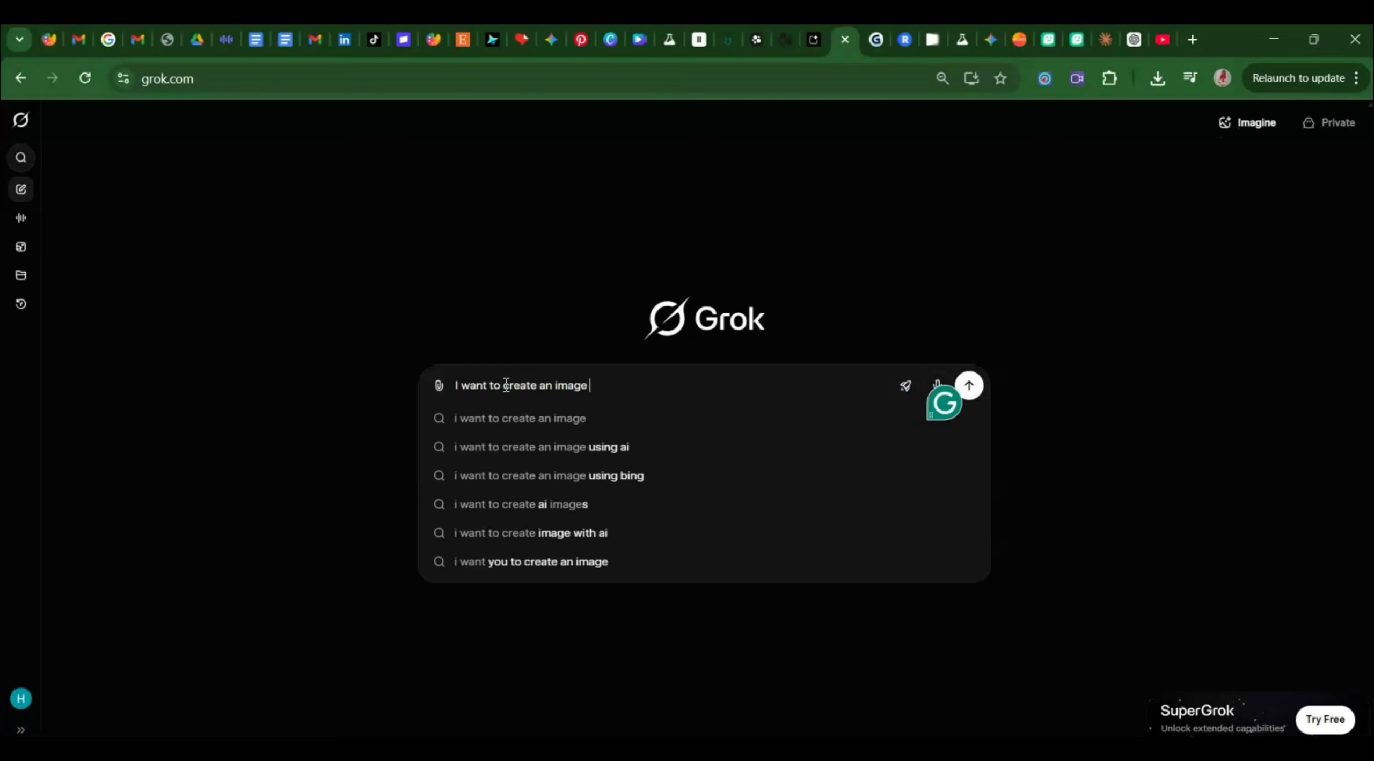
pyautogui.write('of a wo')
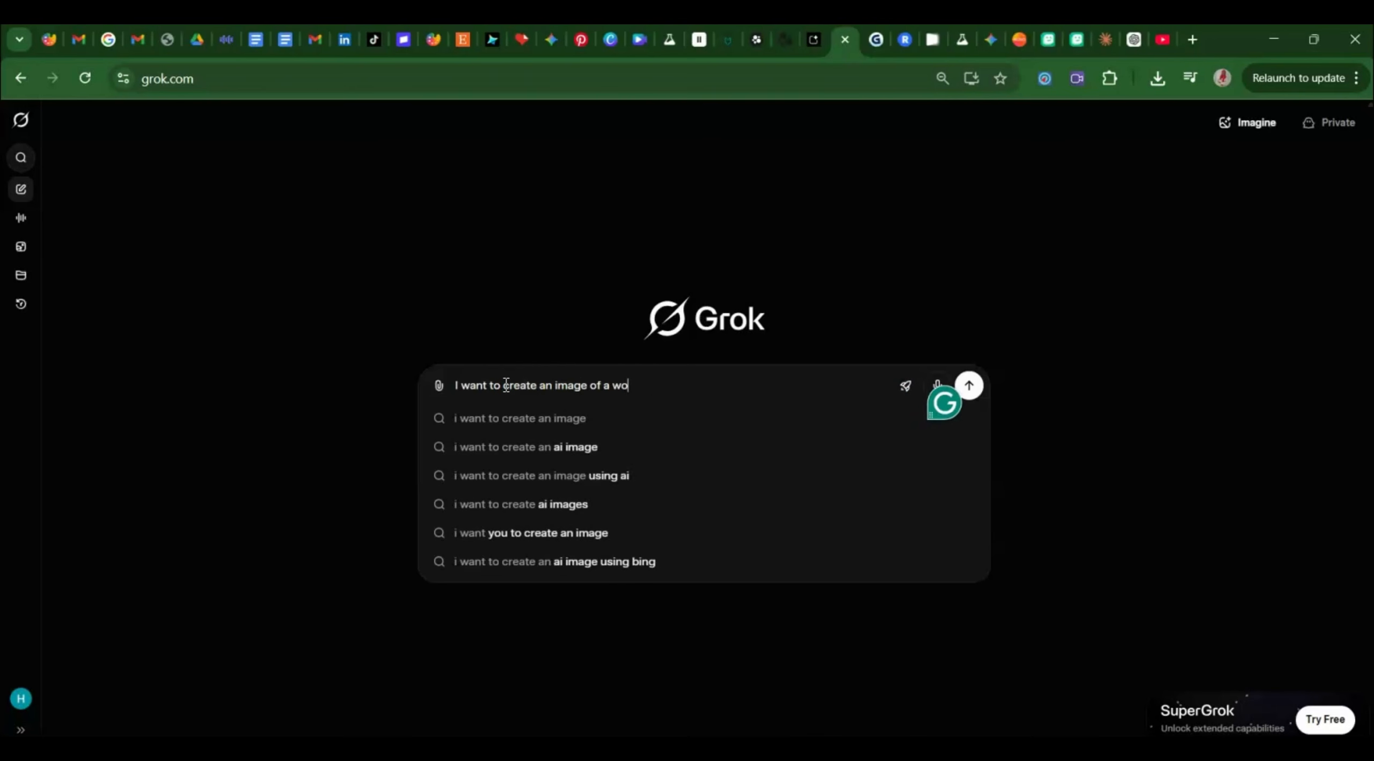
pyautogui.write('man sitti')
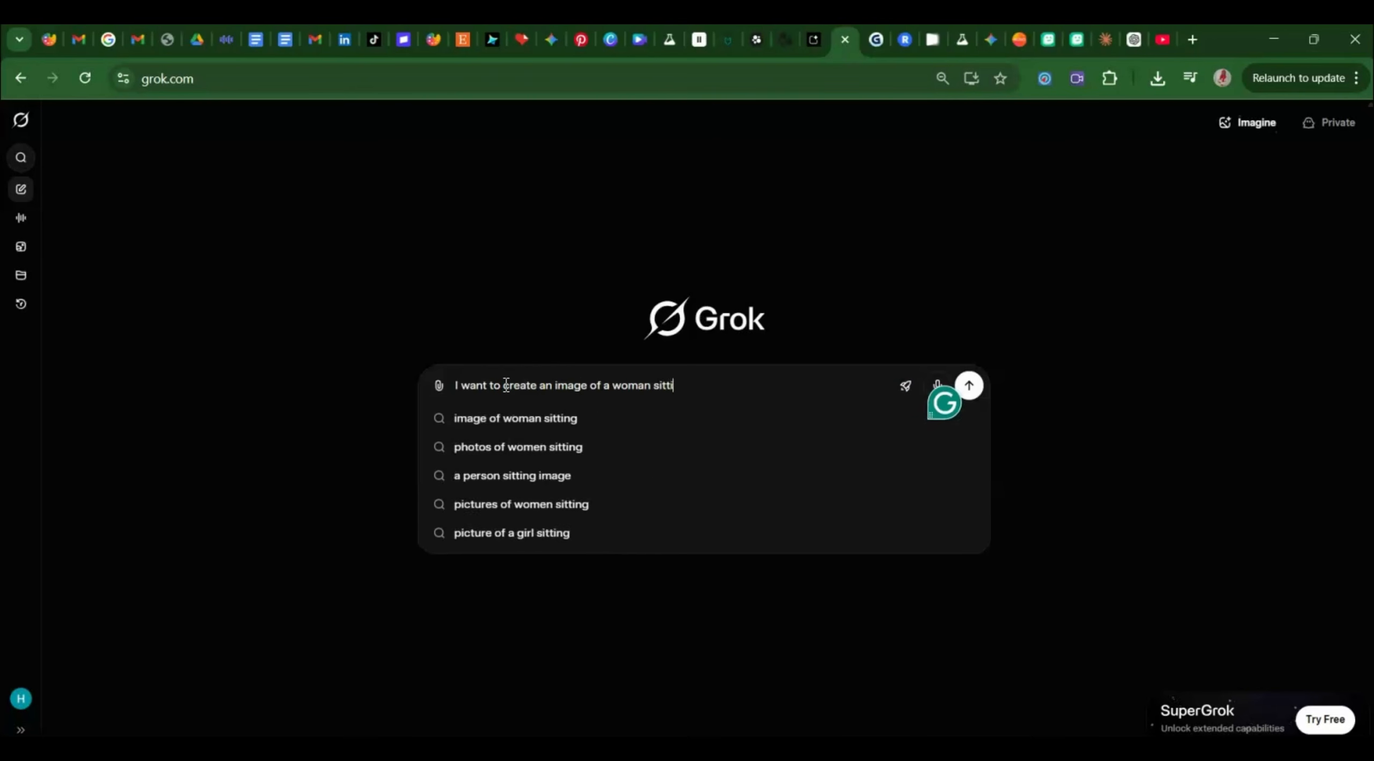
pyautogui.write('ng in a luxurious ')
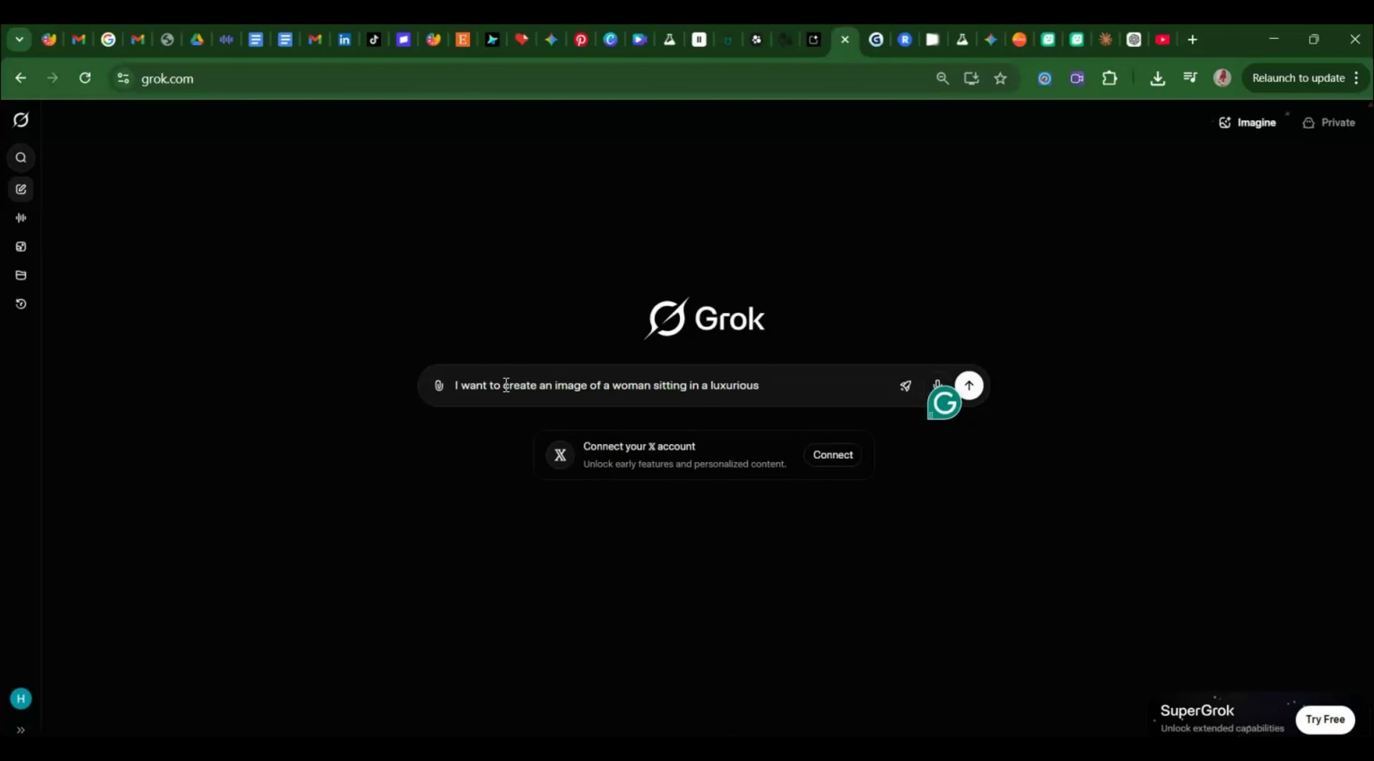
pyautogui.write('living room, ')
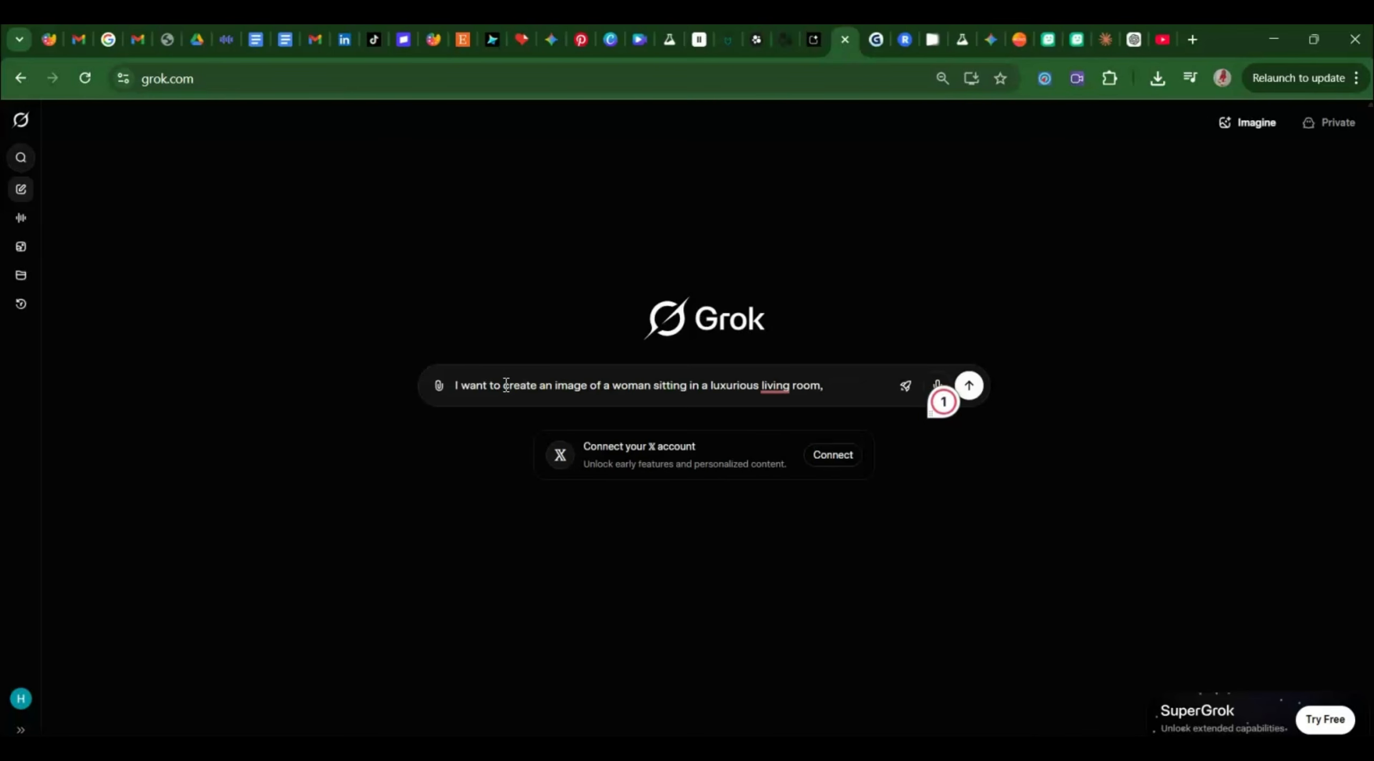
pyautogui.write('she is ')
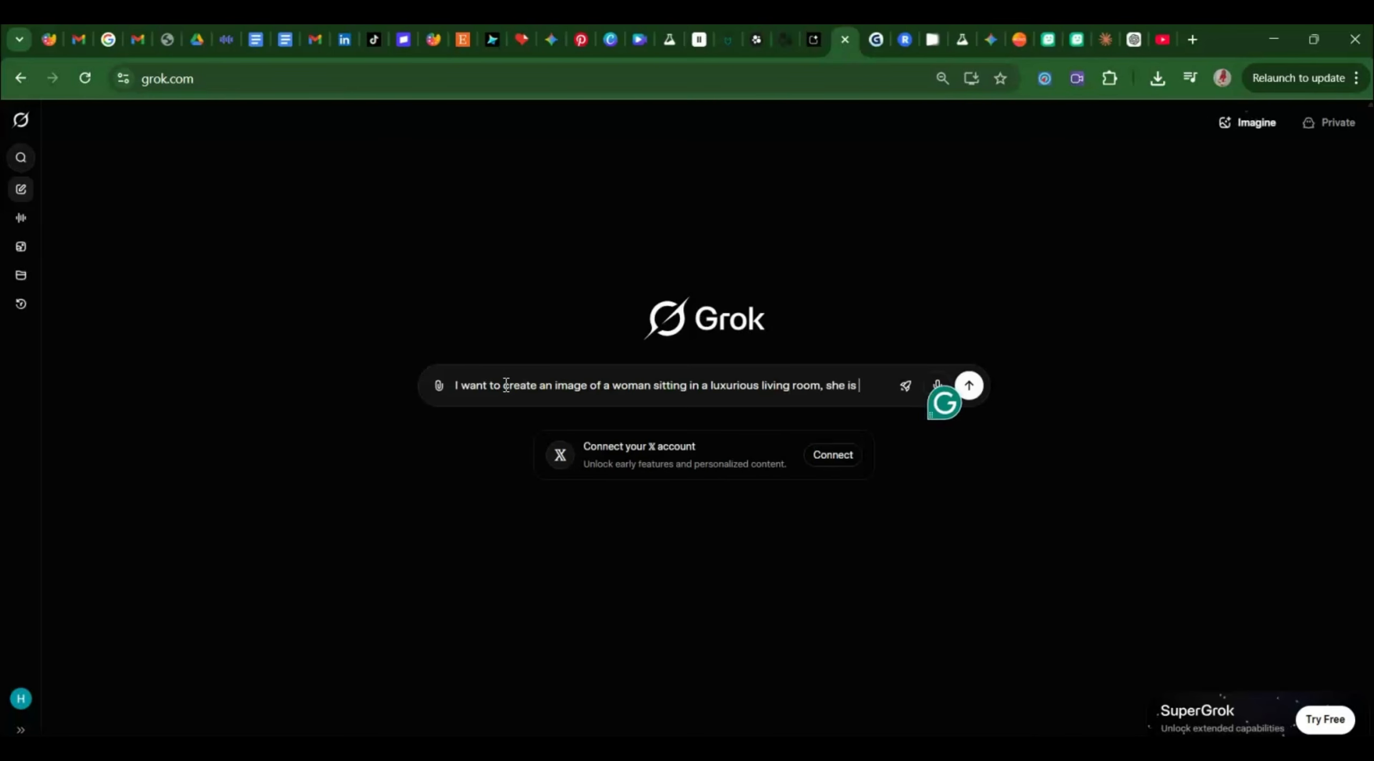
pyautogui.write('black british')
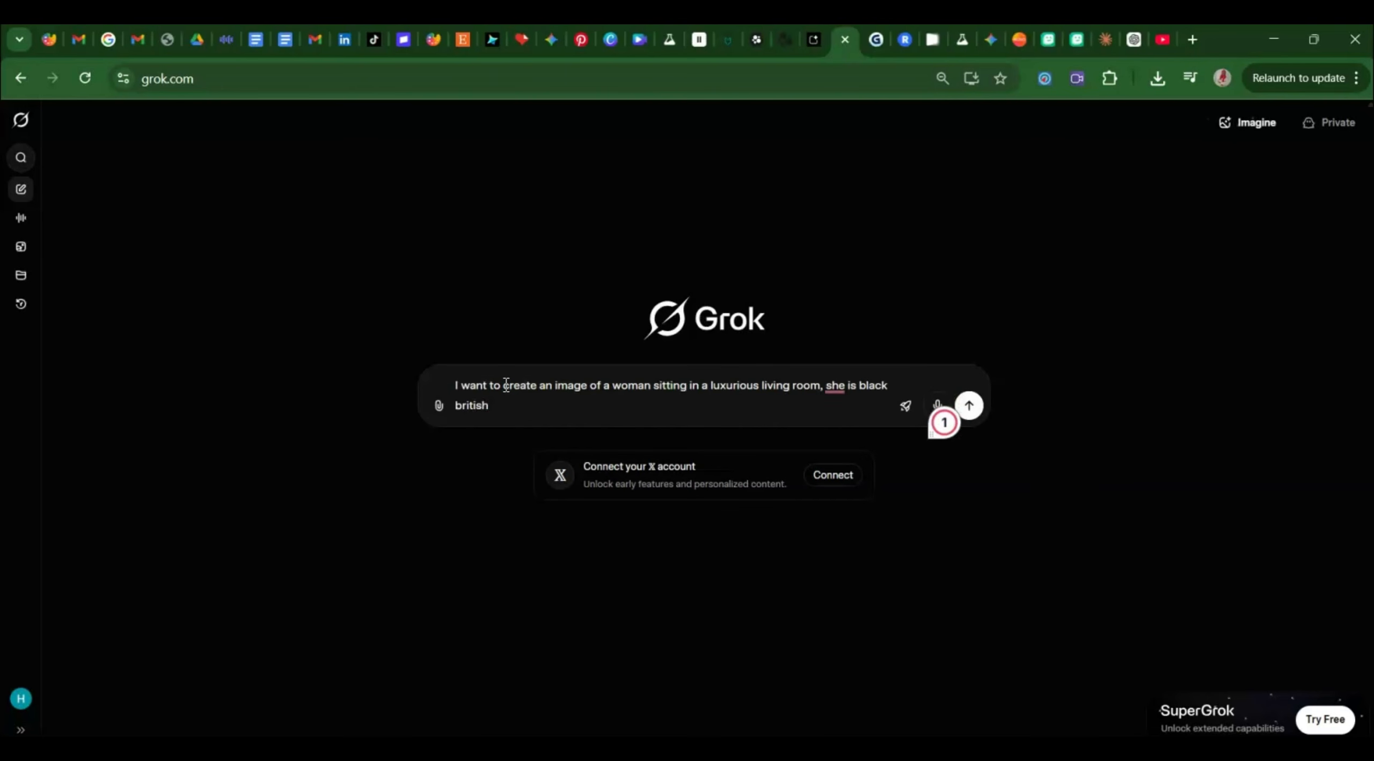
pyautogui.write('. I')
pyautogui.write('Kindly')
pyautogui.write(' create ')
pyautogui.write('a prompt ')
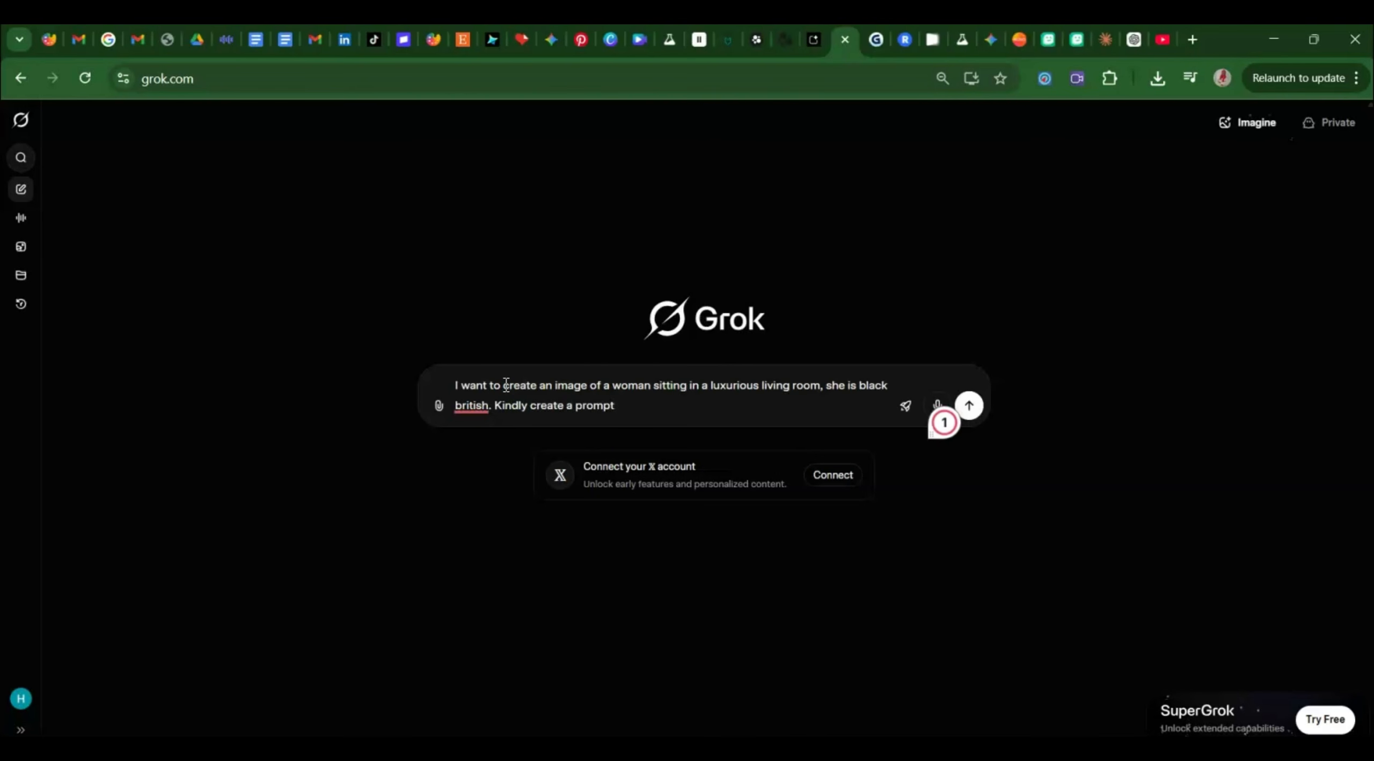
pyautogui.write('I can use to generate this.')
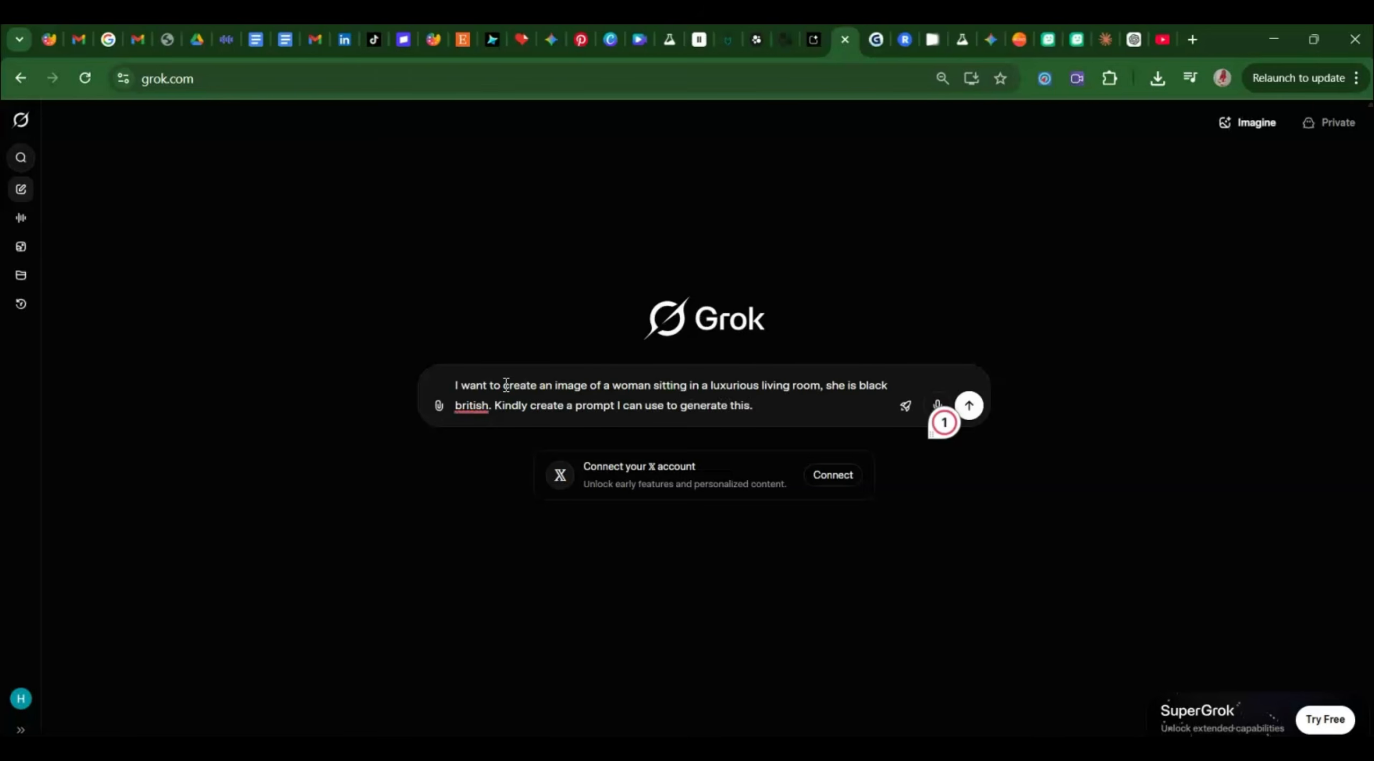
# Send the request and copy the first, detailed image prompt from Grok's answer.
pyautogui.press('Return')
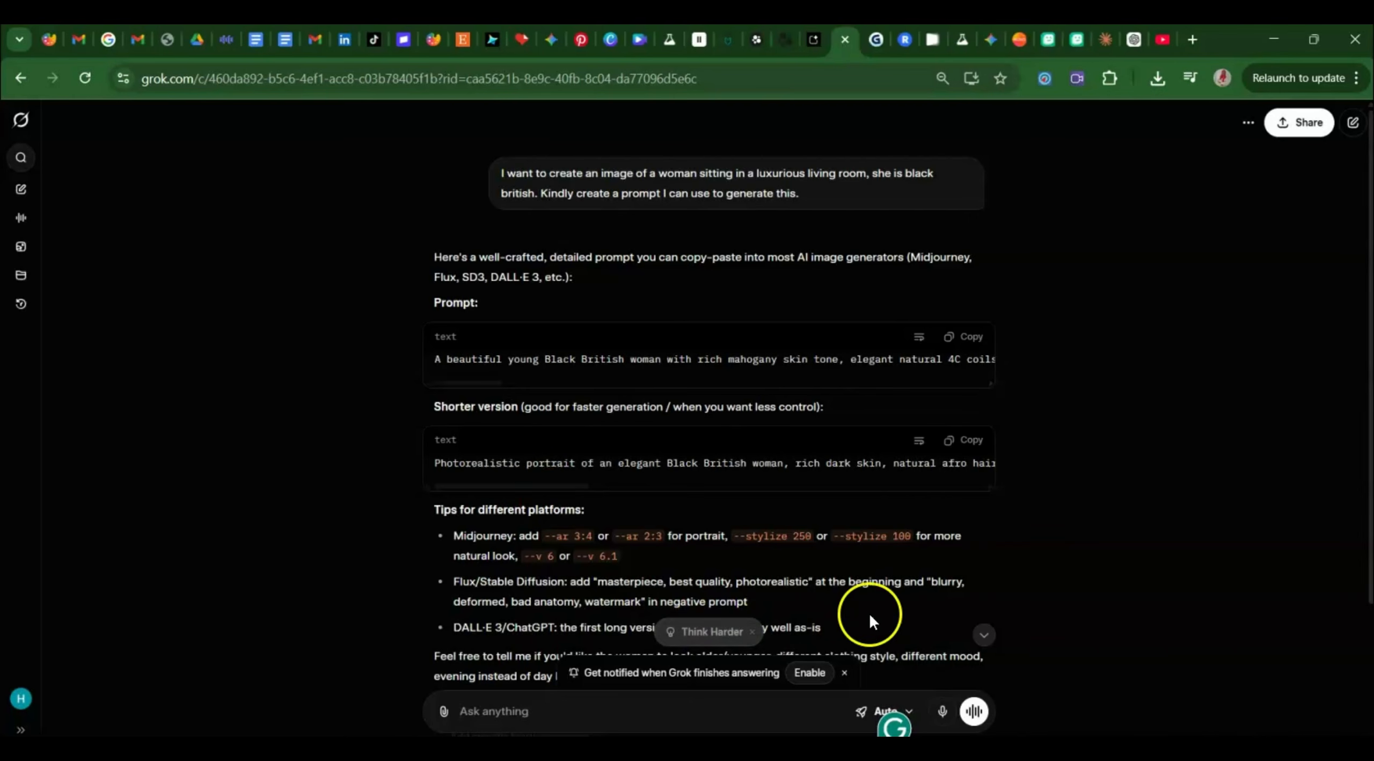
pyautogui.click(985, 628)
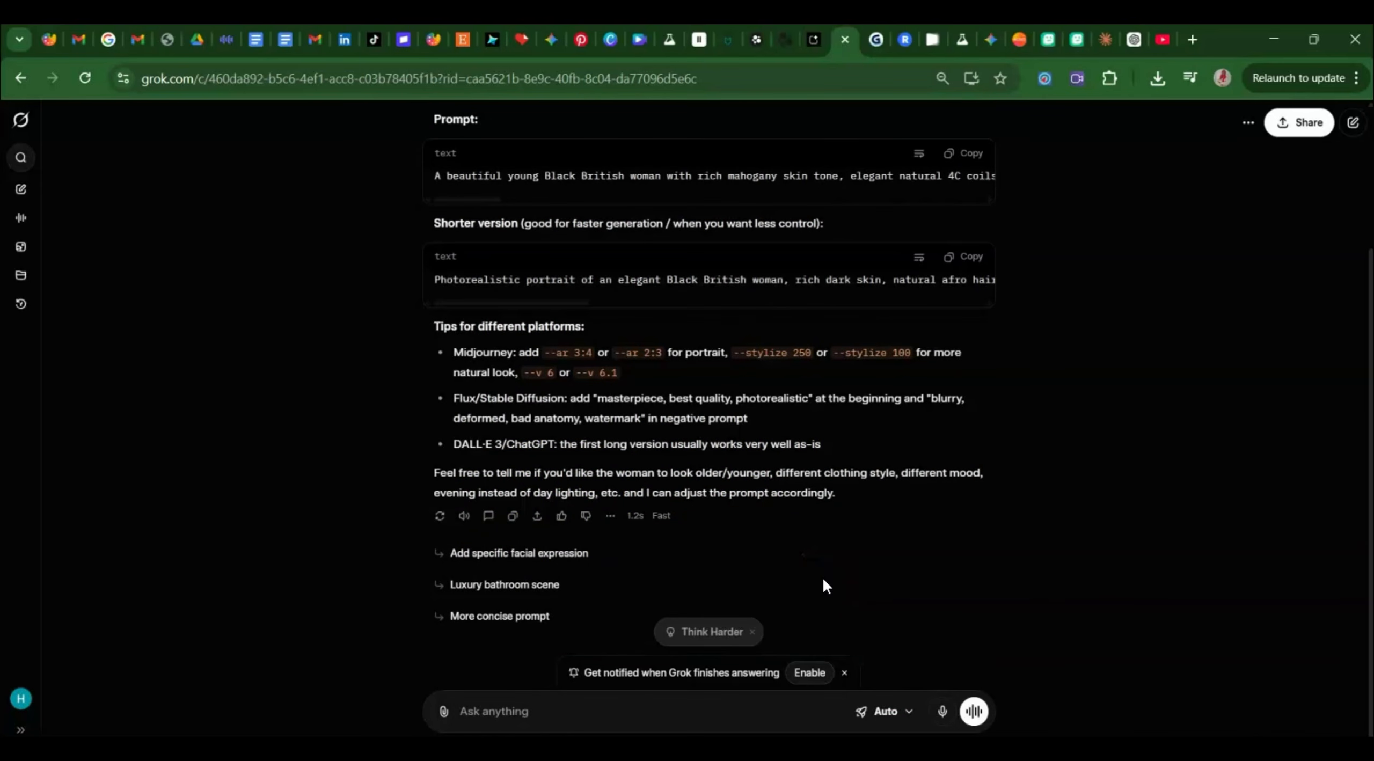
pyautogui.click(1229, 241)
pyautogui.press('Up')
pyautogui.press('Up')
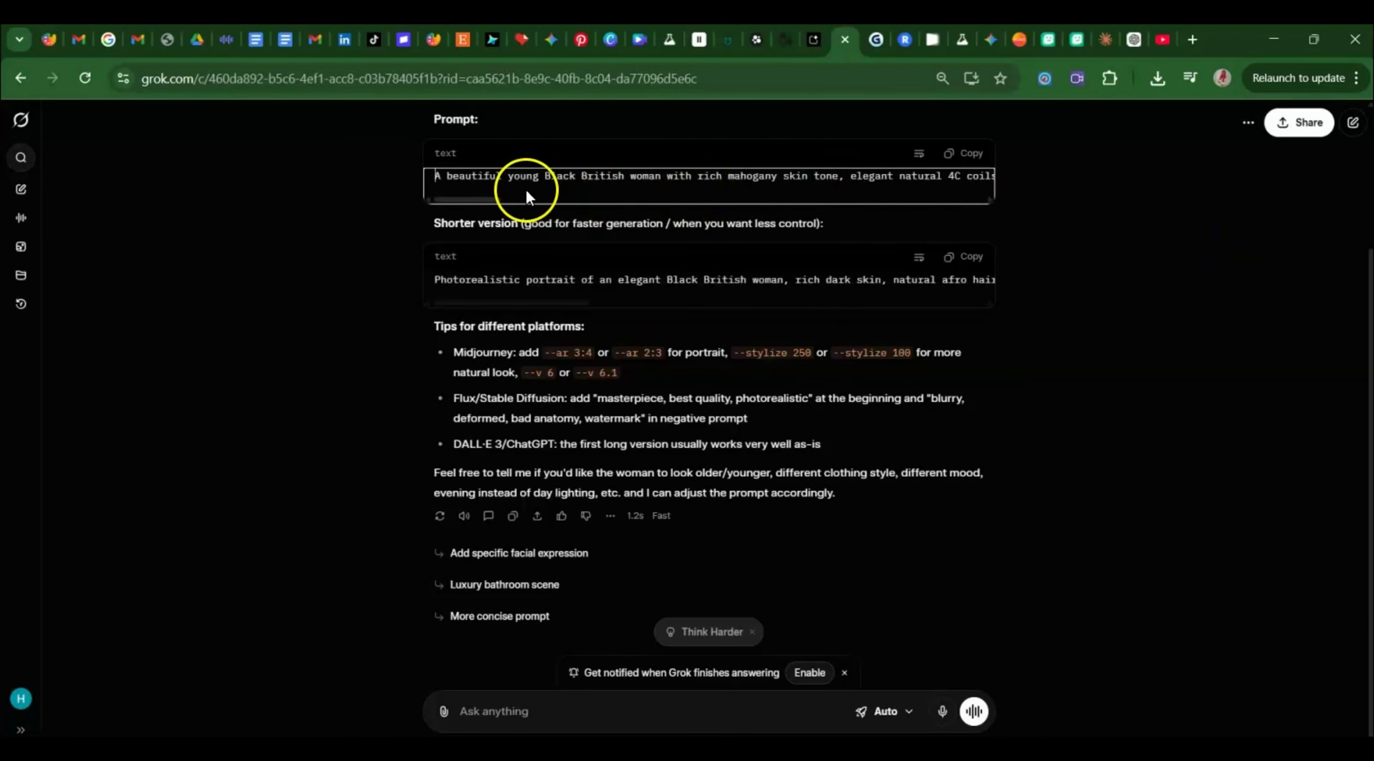
pyautogui.click(953, 151)
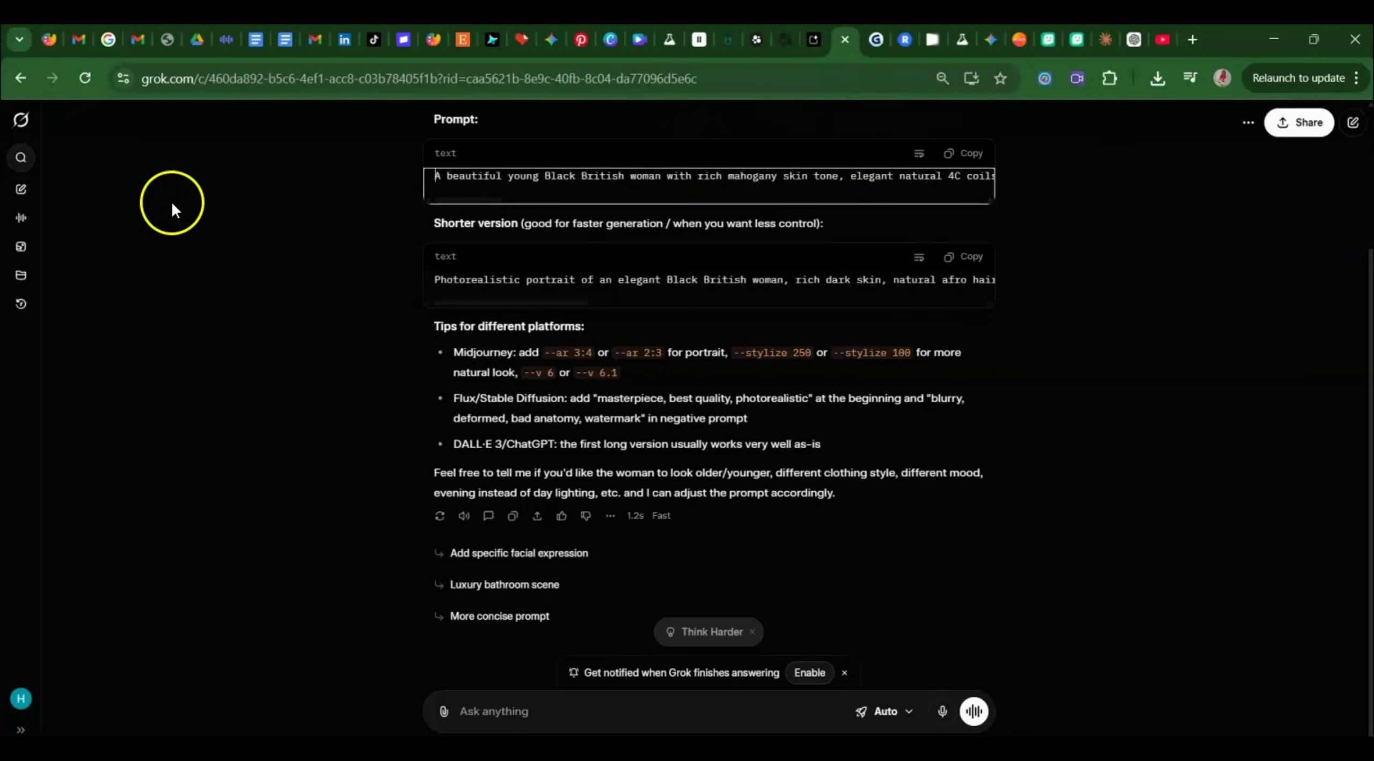
pyautogui.click(14, 275)
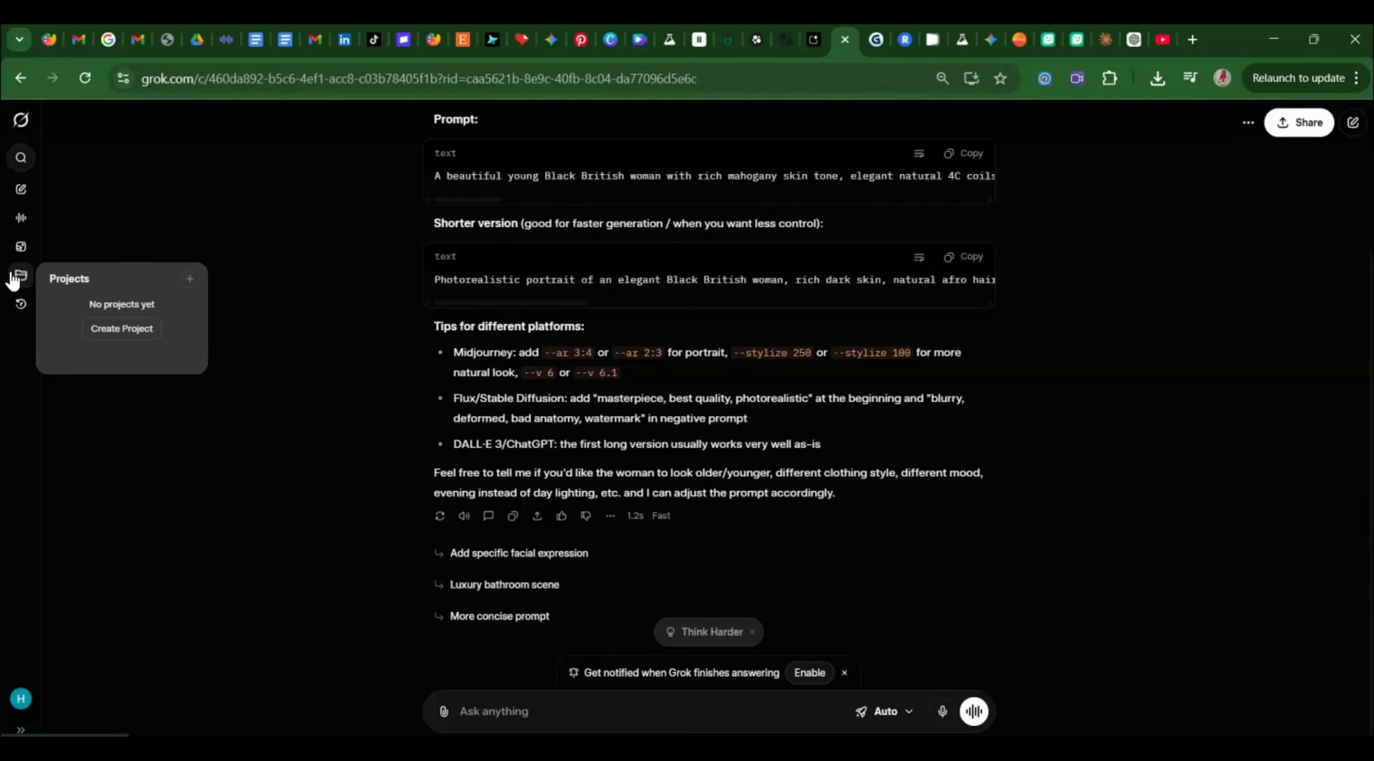
# Open Imagine, try Video mode at 720p, and dismiss the SuperGrok subscription offer.
pyautogui.click(21, 248)
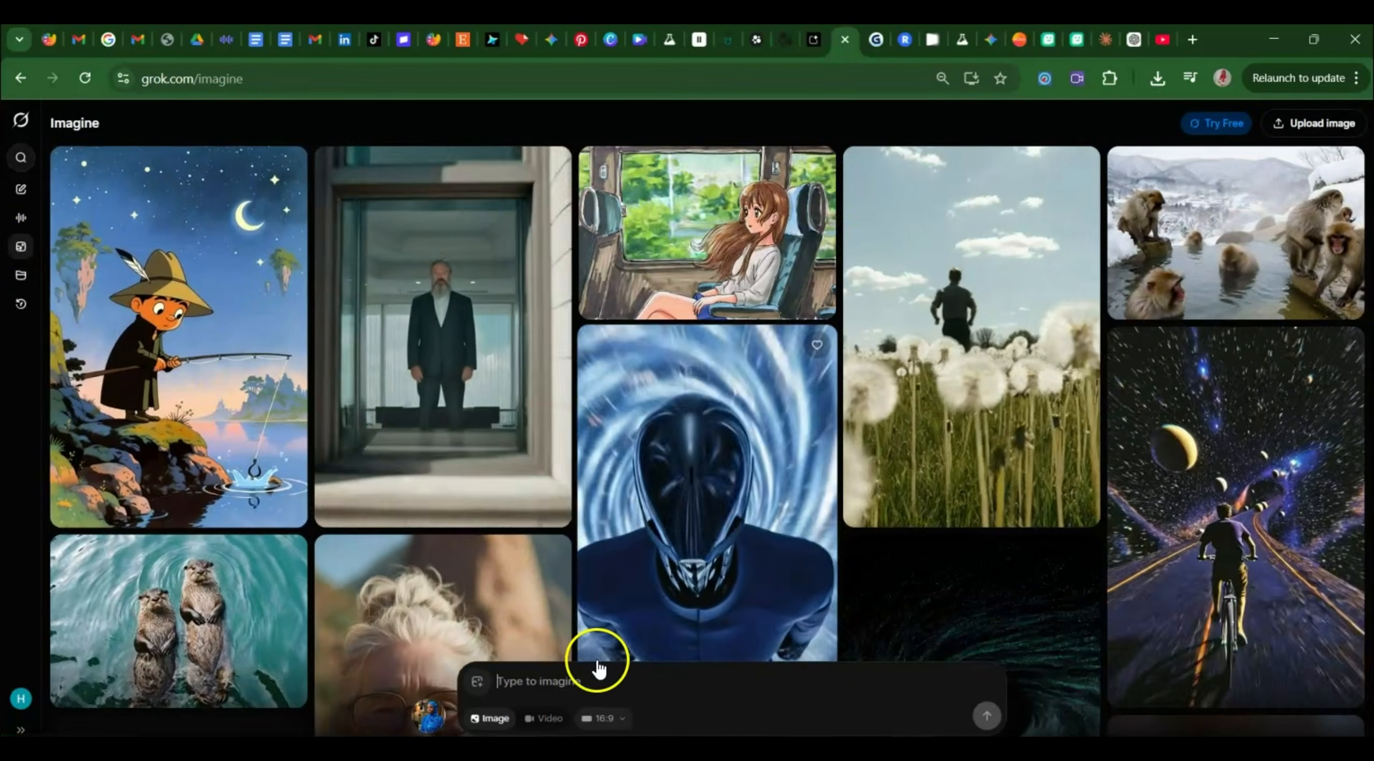
pyautogui.click(518, 693)
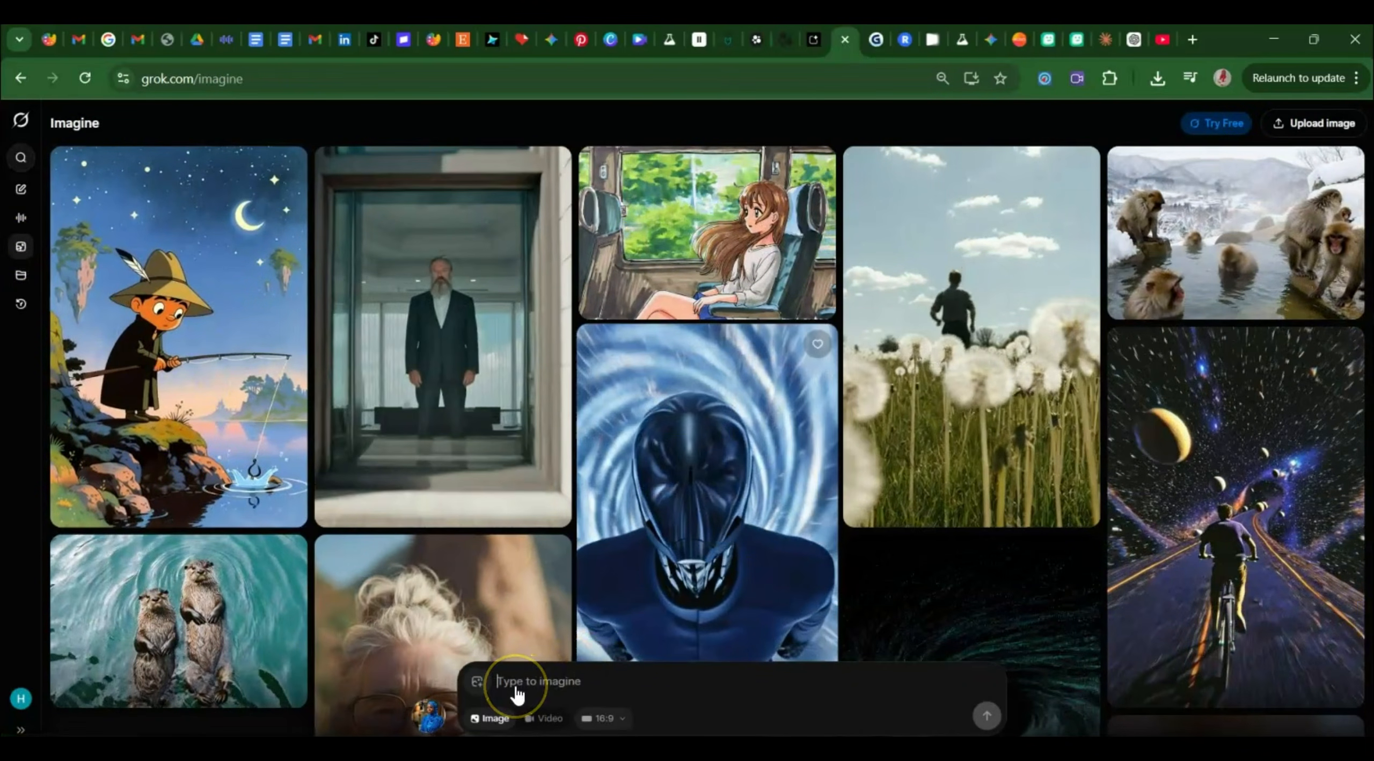
pyautogui.click(531, 719)
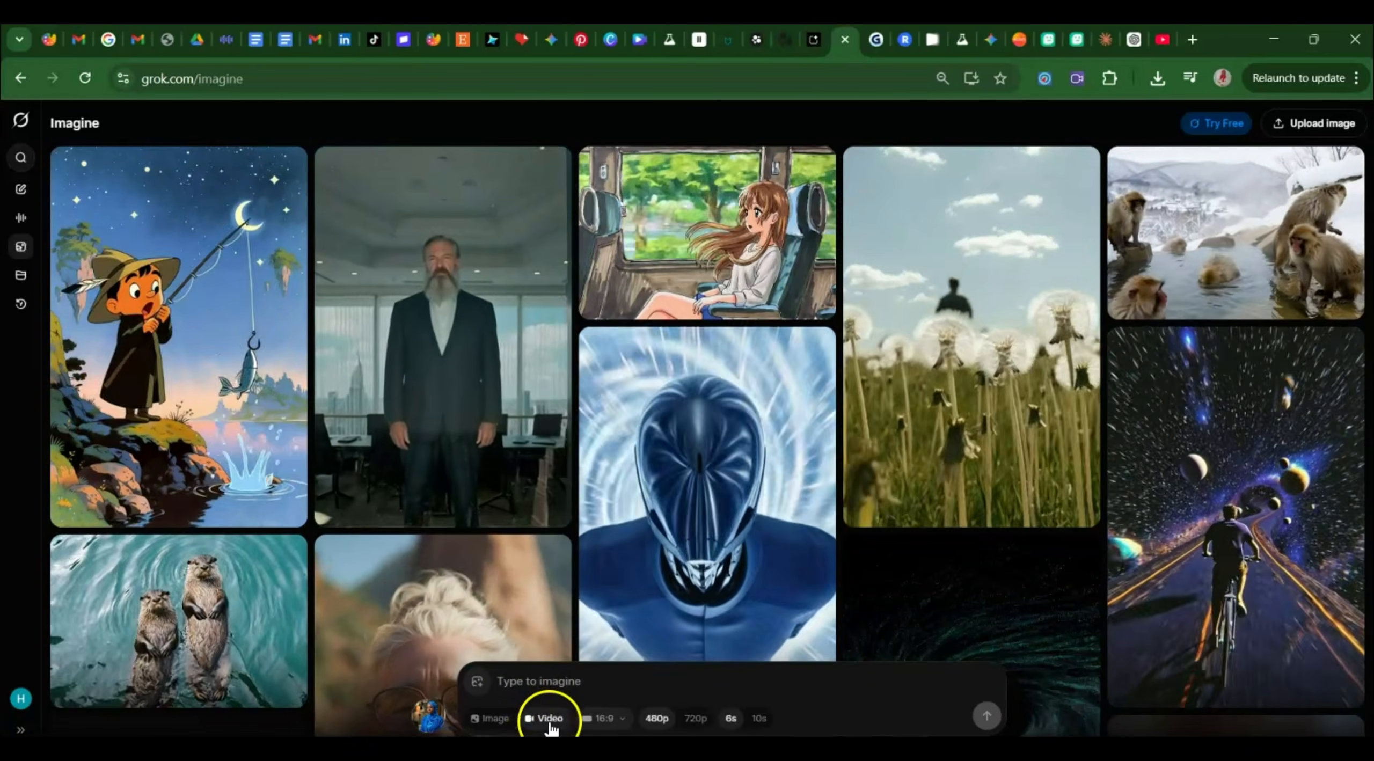
pyautogui.click(602, 722)
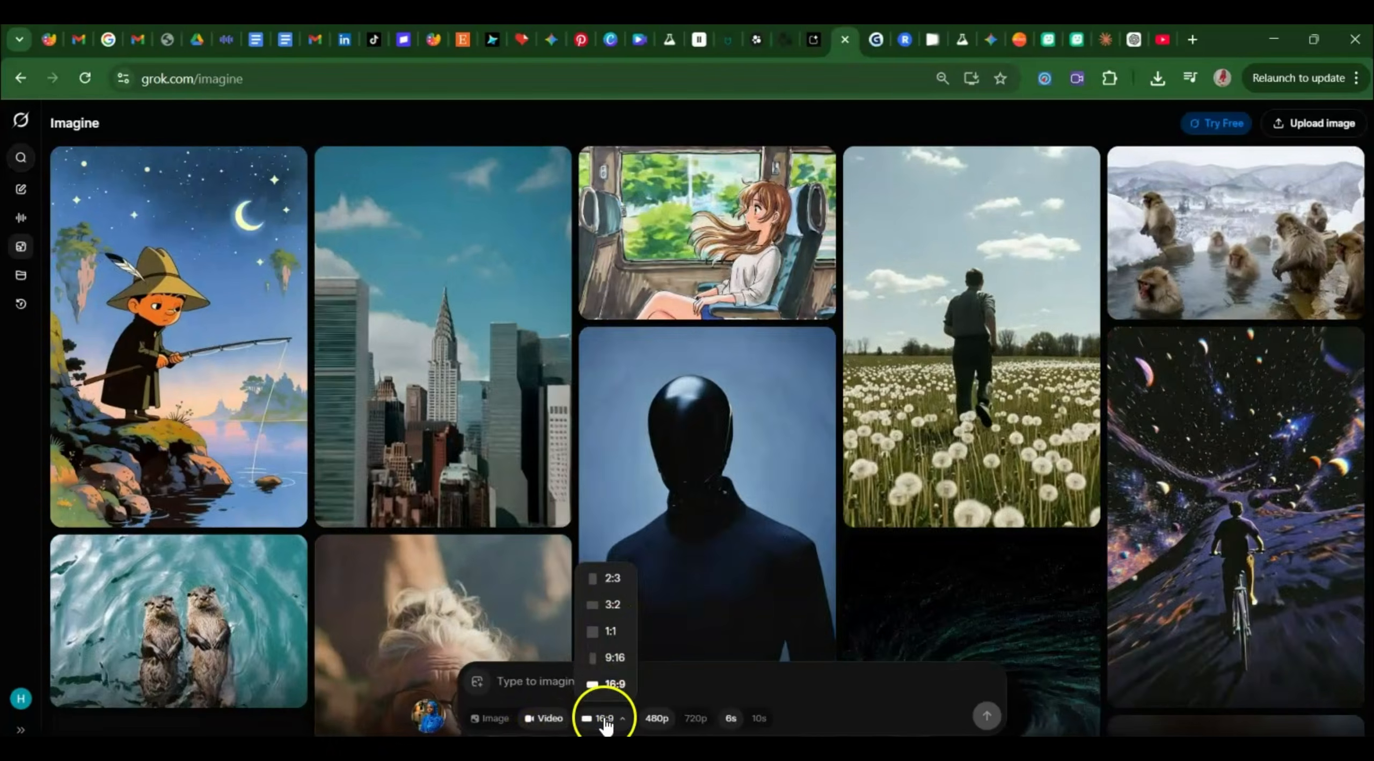
pyautogui.click(604, 719)
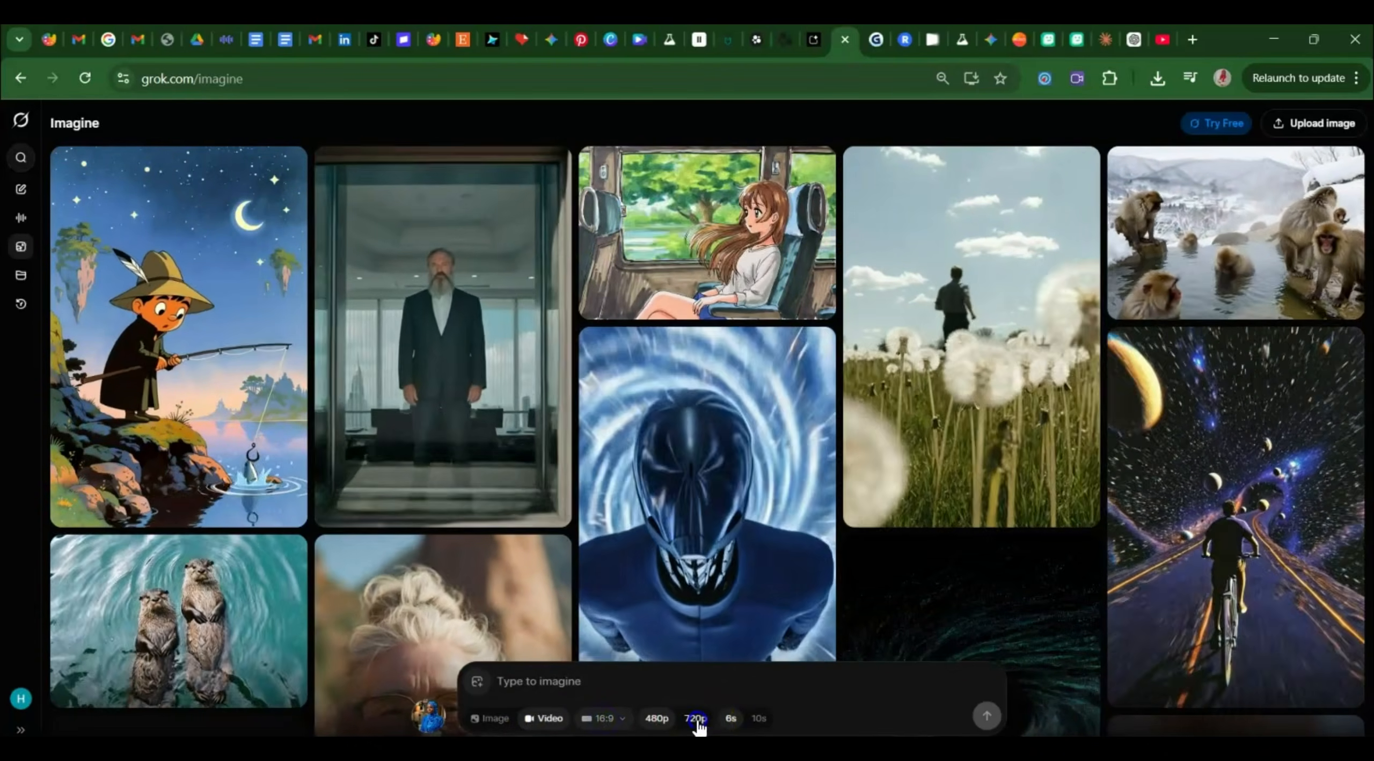
pyautogui.click(696, 718)
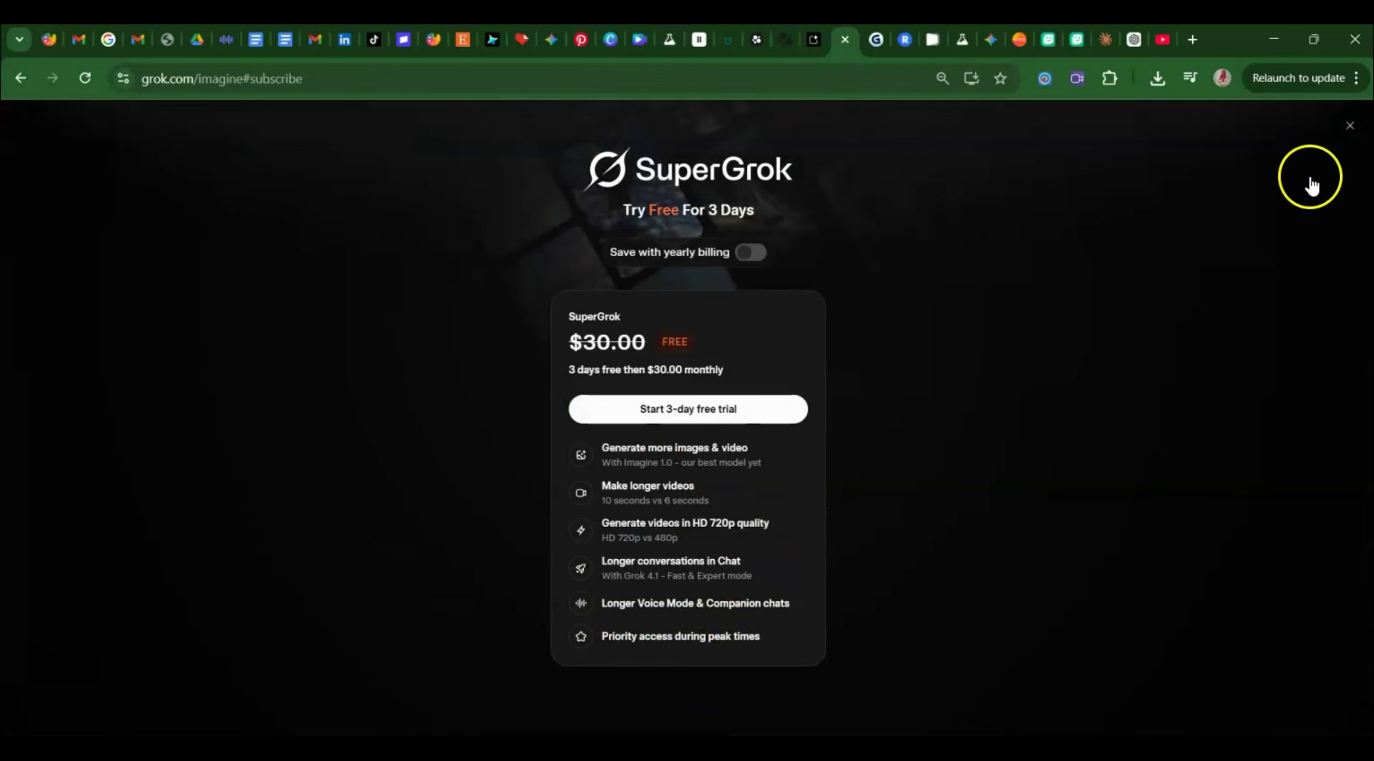
pyautogui.click(1350, 128)
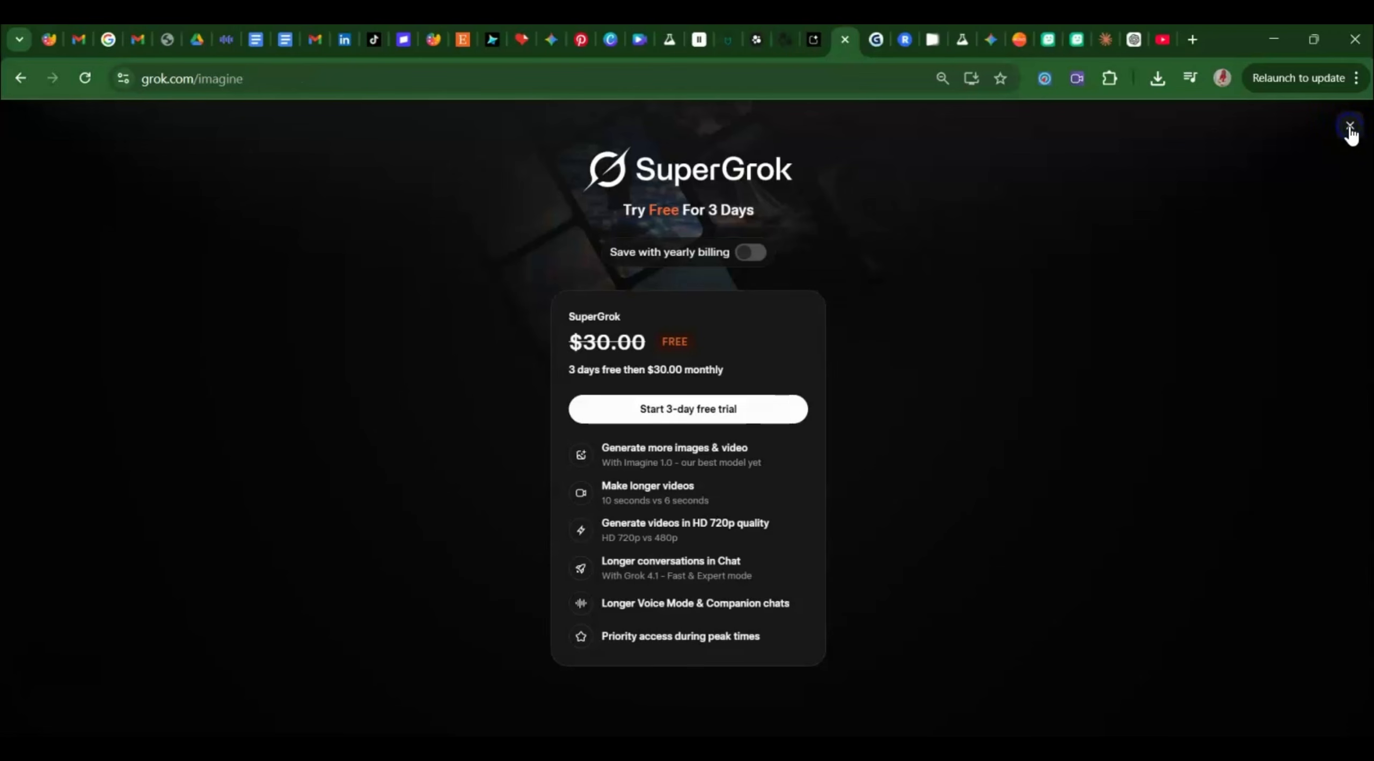
pyautogui.click(949, 342)
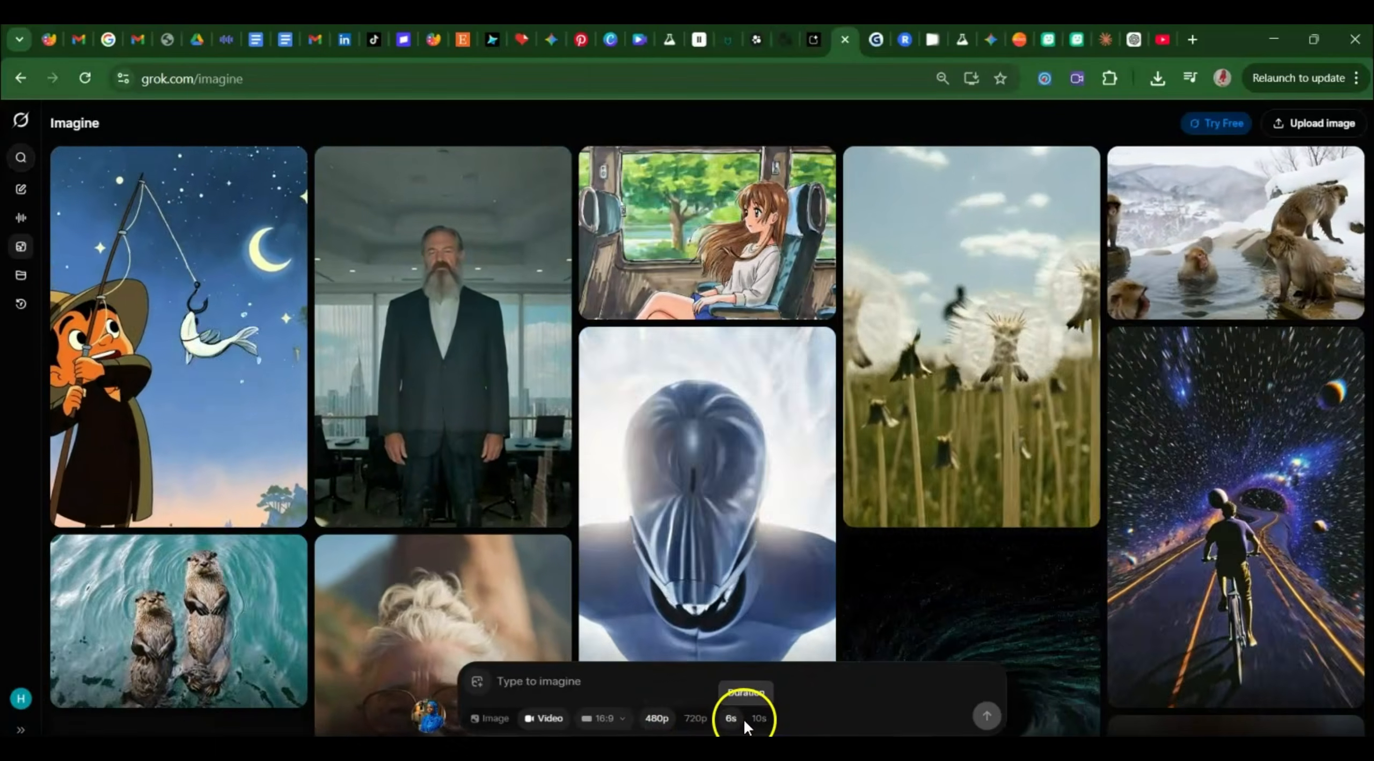
# Switch Imagine to Image mode with a 9:16 portrait aspect ratio.
pyautogui.click(497, 720)
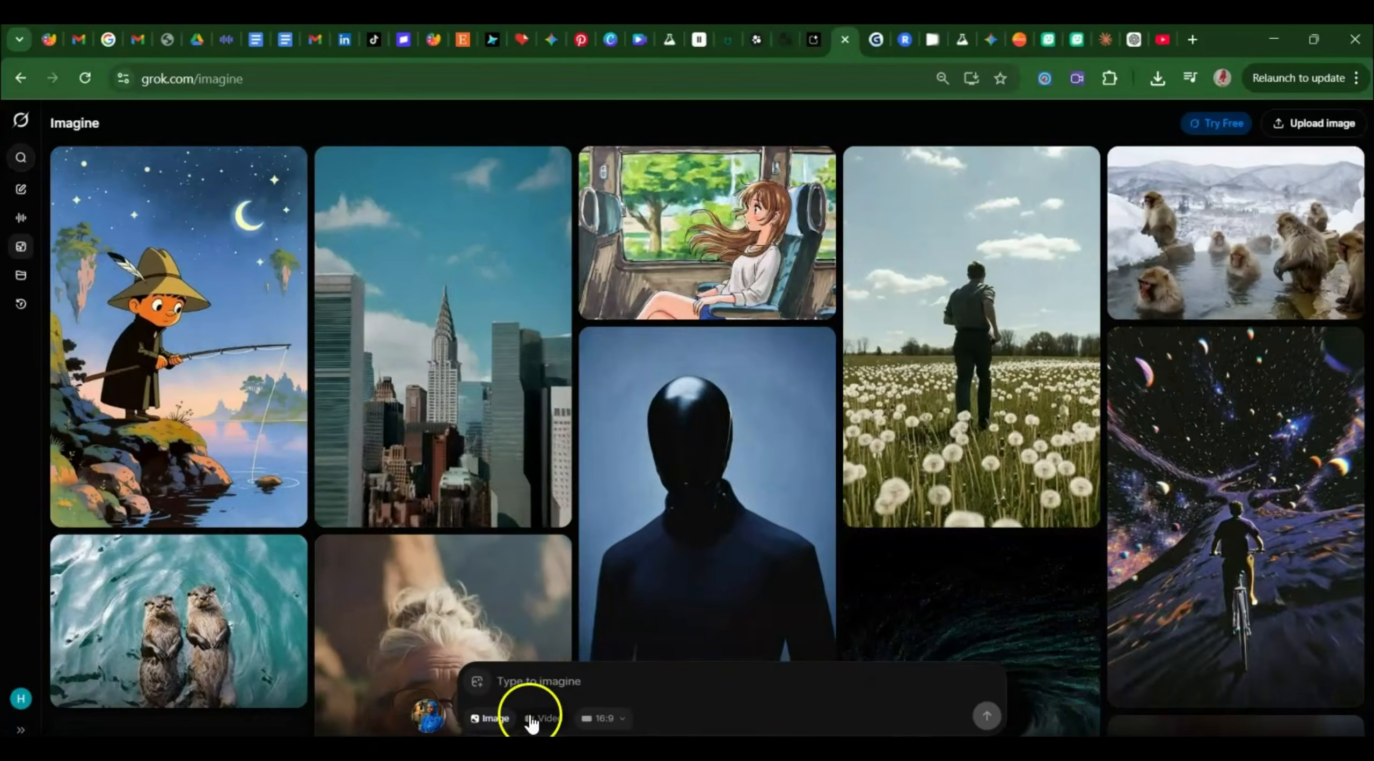
pyautogui.click(609, 720)
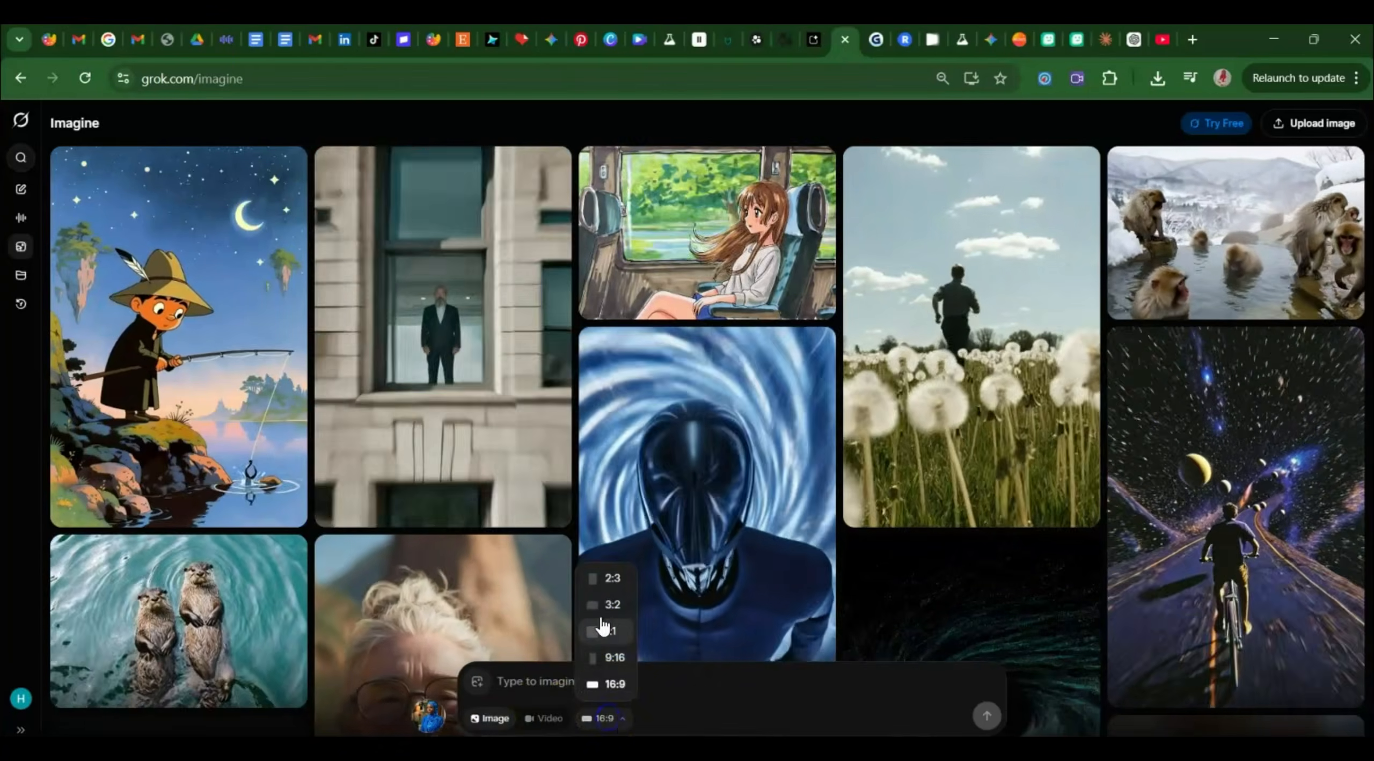
pyautogui.click(615, 657)
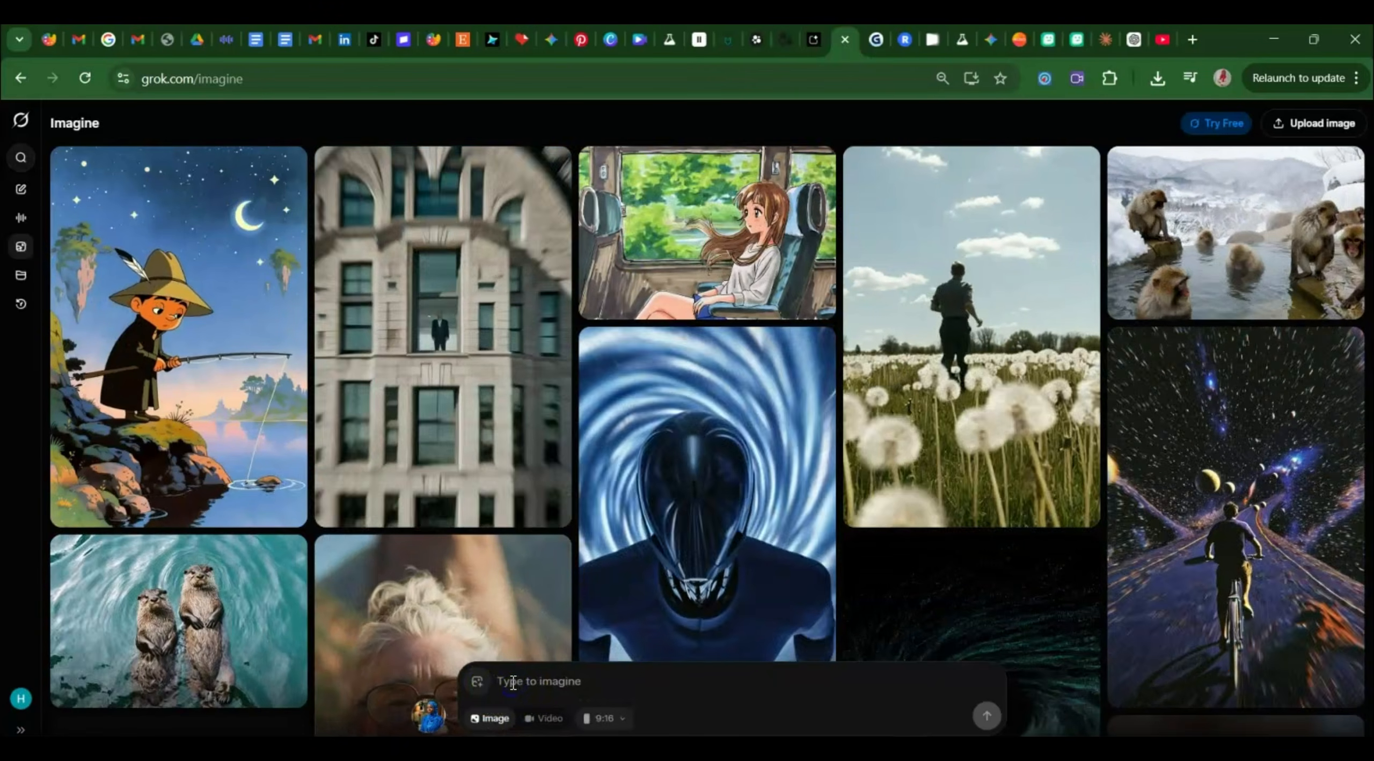
# Paste the copied prompt to generate portraits, then open the third sofa portrait.
pyautogui.hotkey('ctrl', 'v')
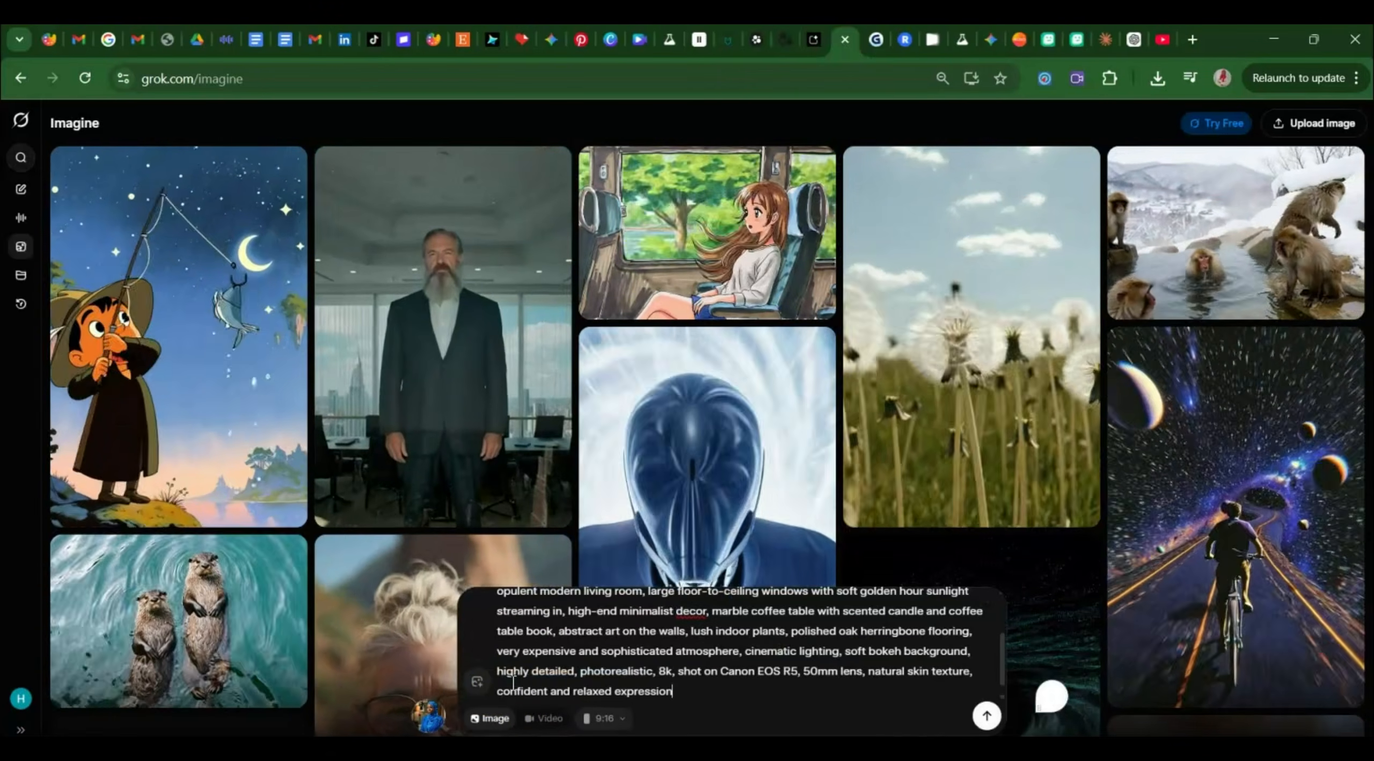
pyautogui.press('Return')
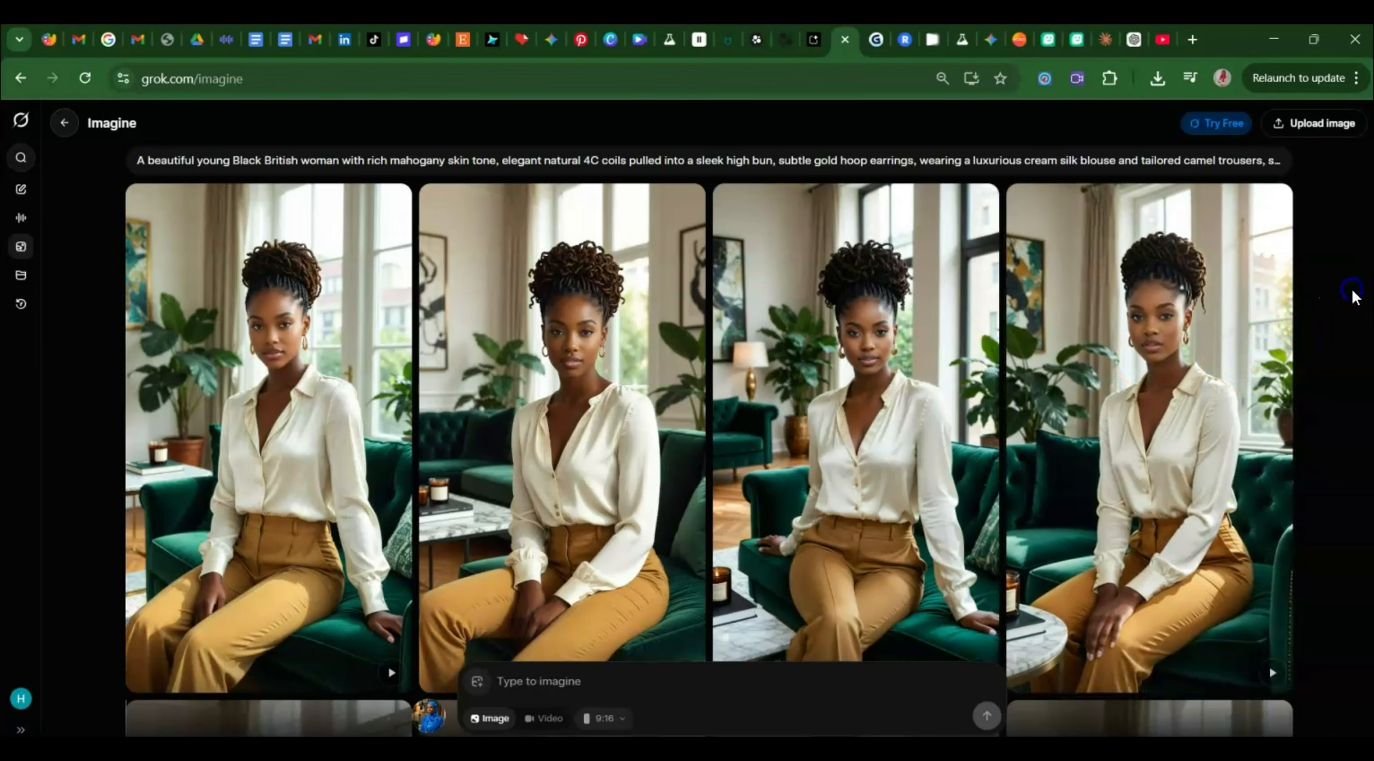
pyautogui.scroll(-5, 1352, 294)
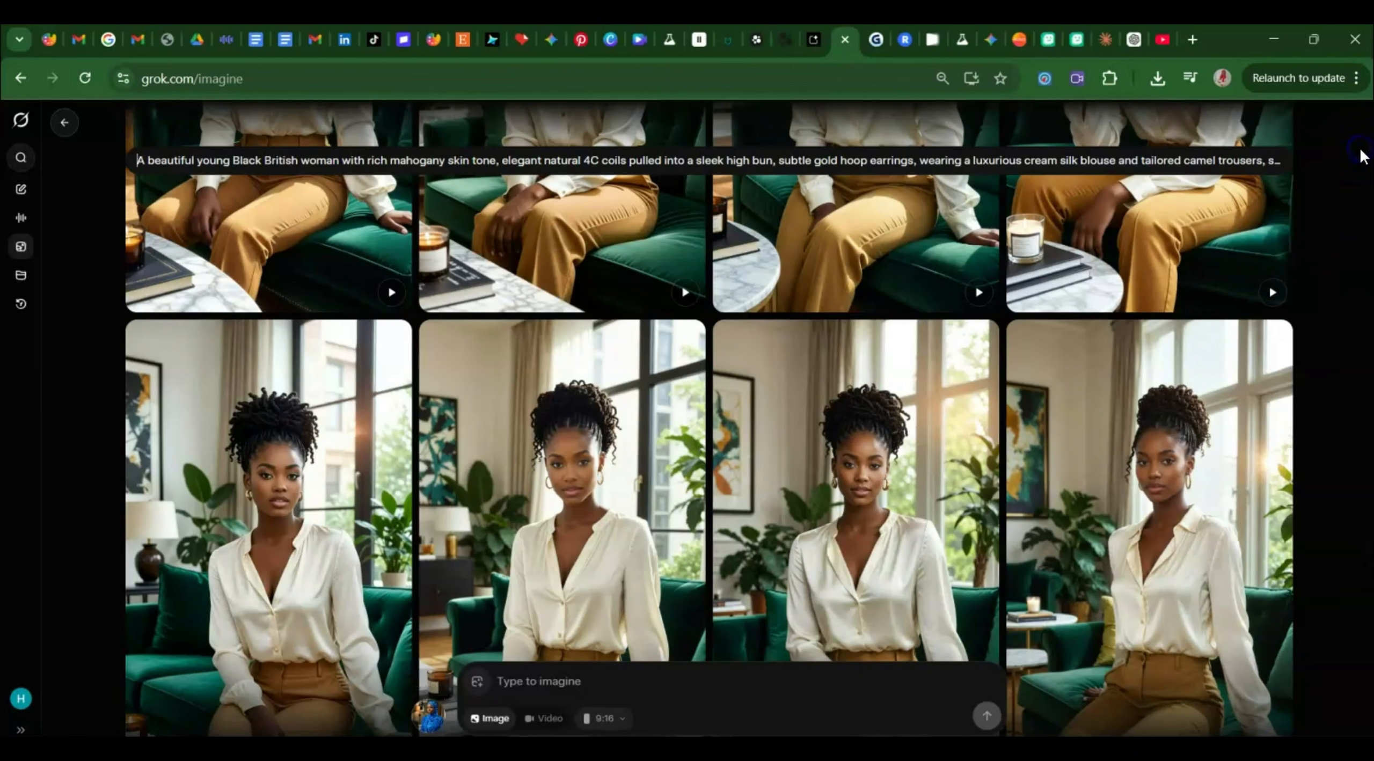
pyautogui.scroll(5, 1364, 156)
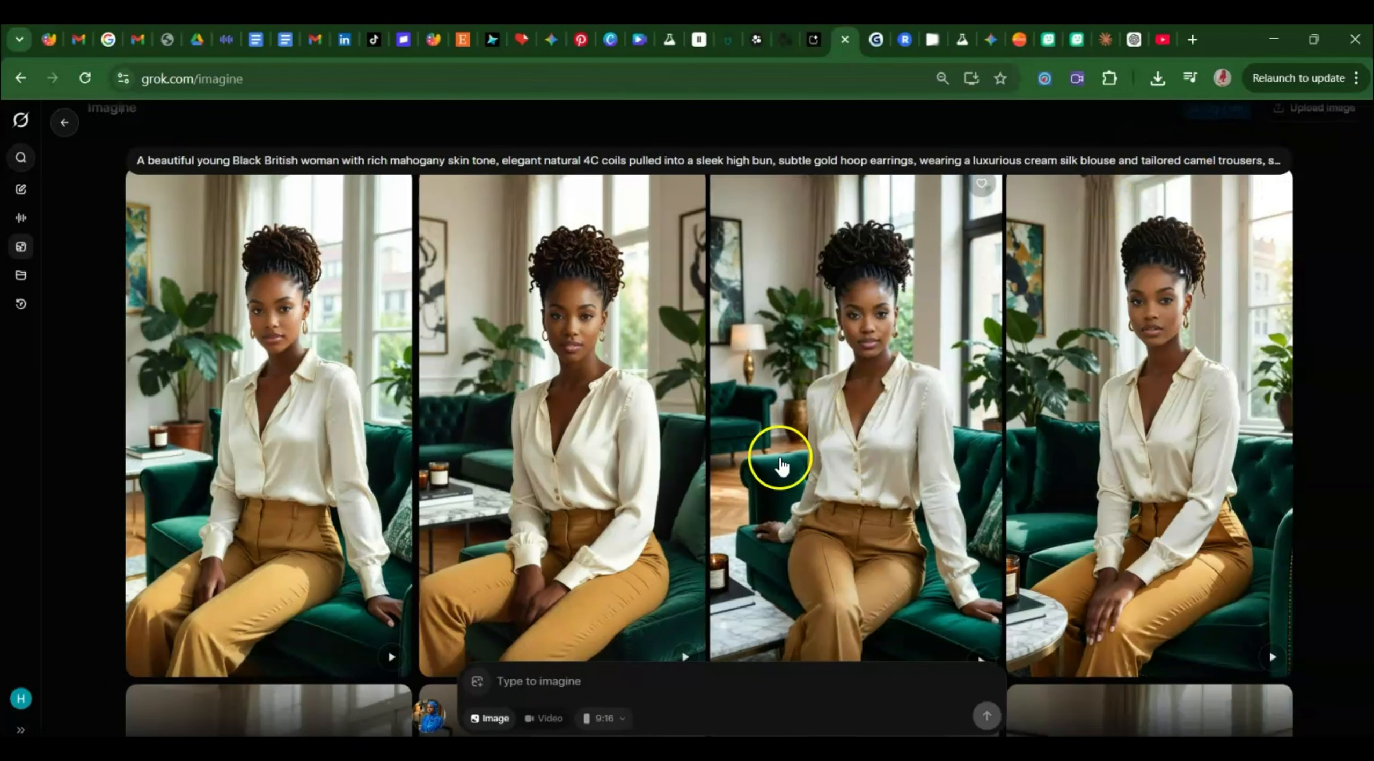
pyautogui.click(839, 414)
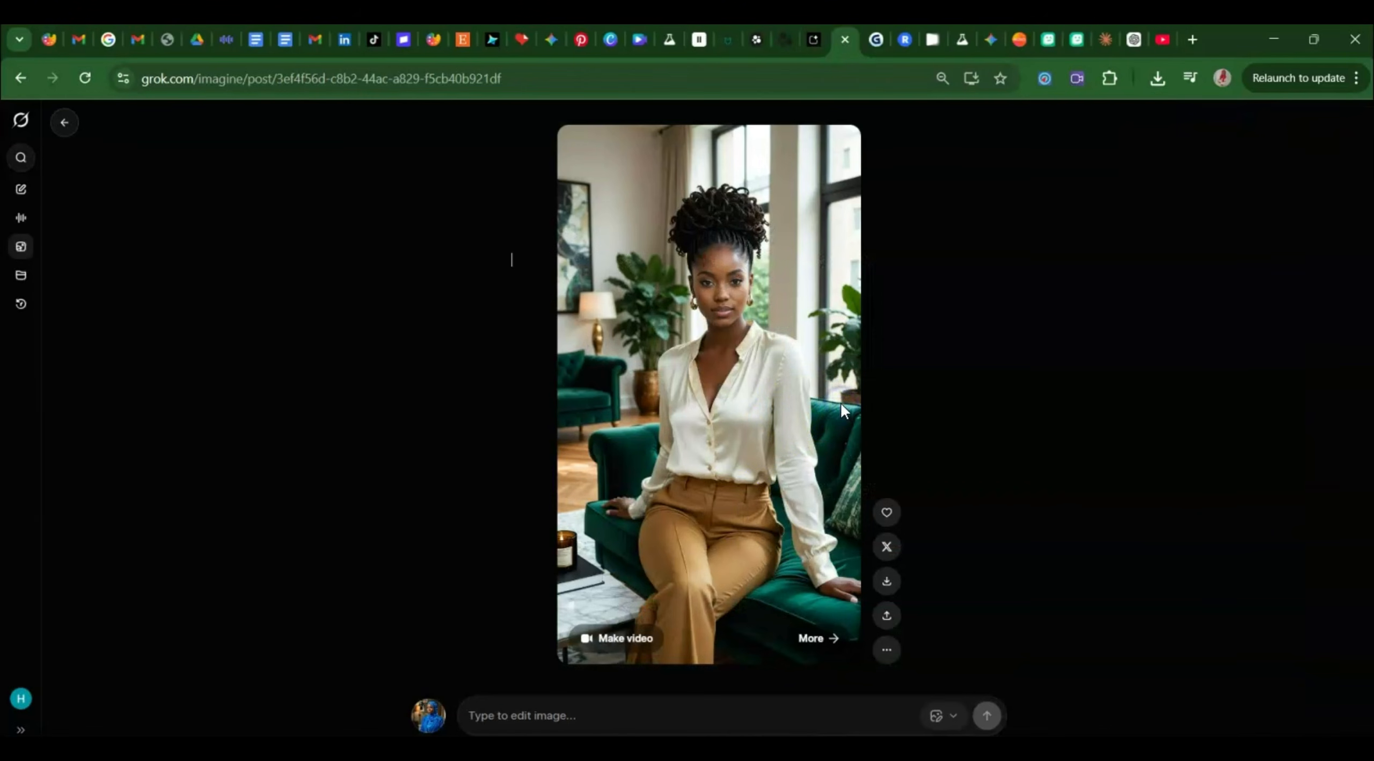
# Edit the portrait with 'She is standing beside a car, outside a beautiful mansion'.
pyautogui.click(585, 711)
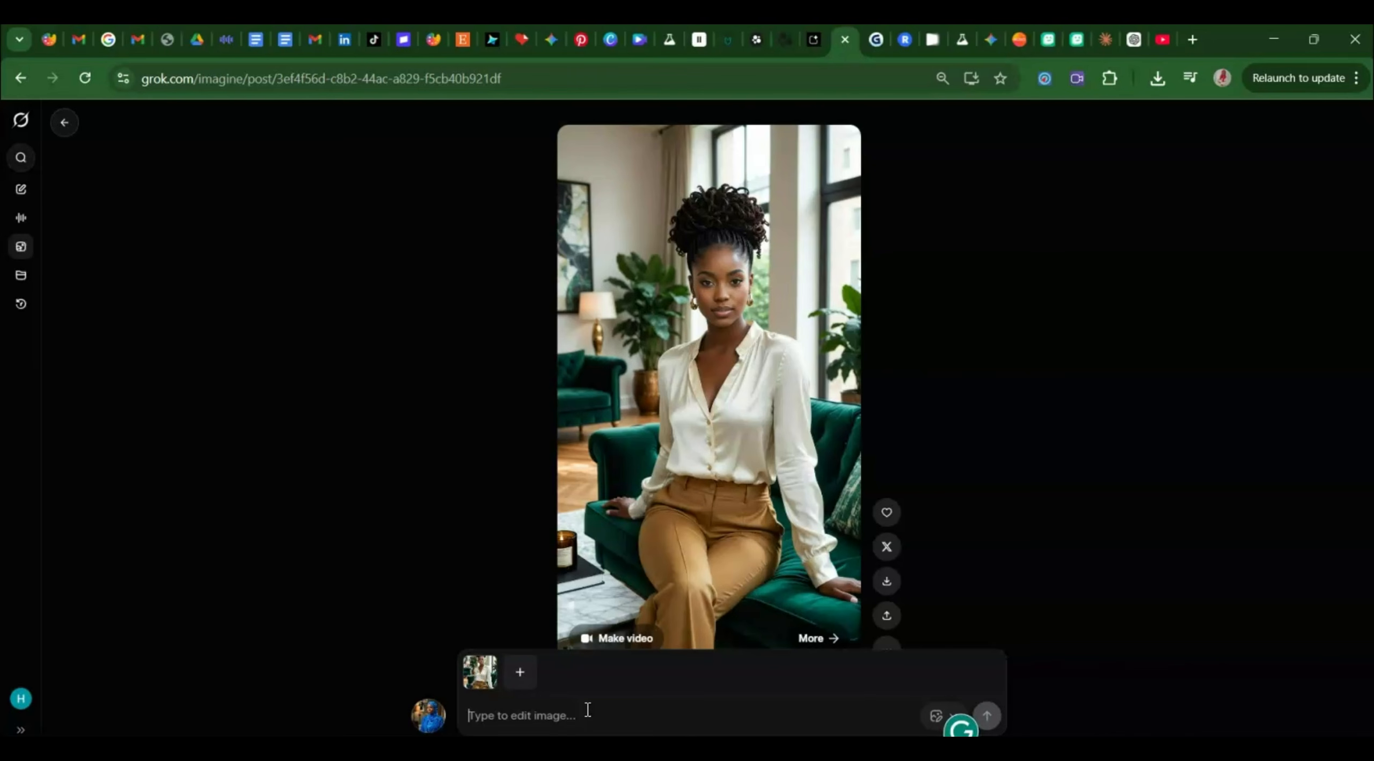
pyautogui.write('She is ')
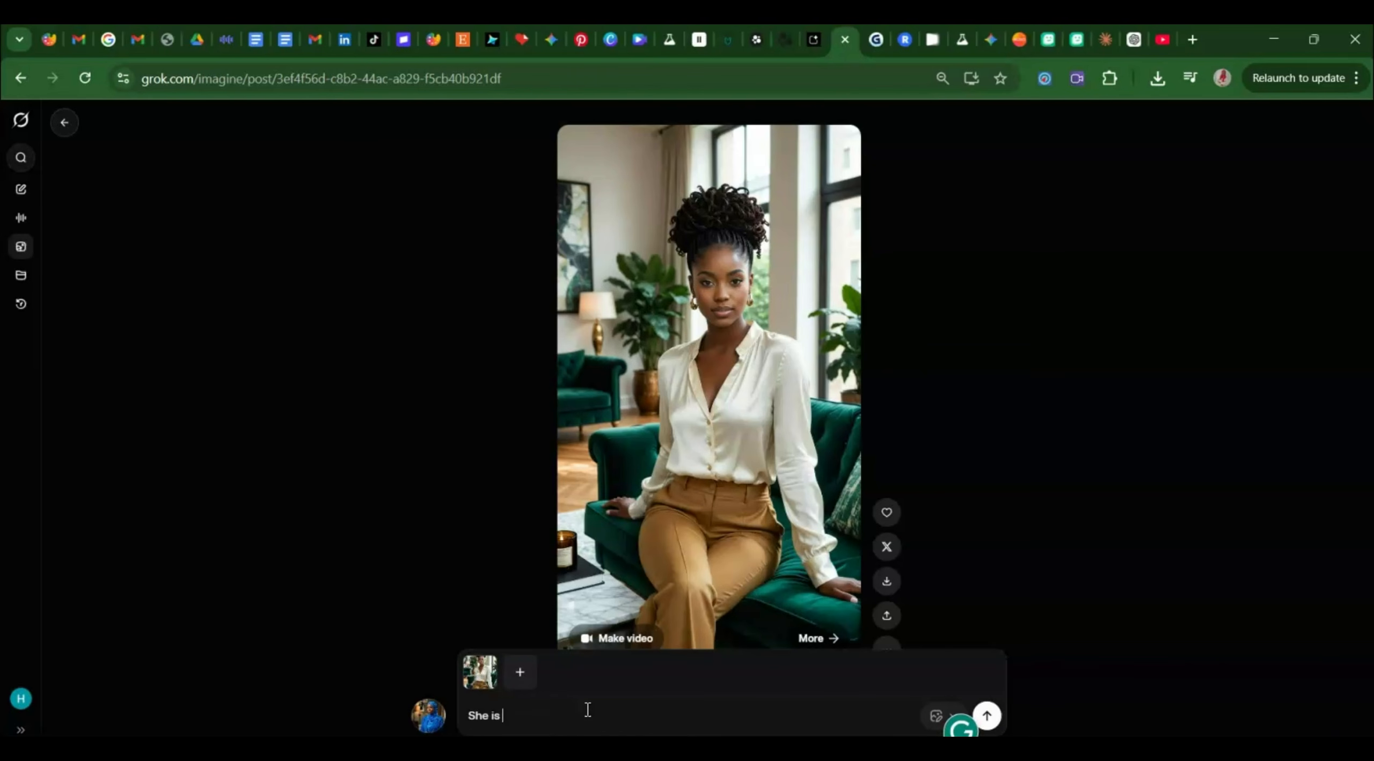
pyautogui.write('standing ')
pyautogui.write('beside a ')
pyautogui.write('car, outs')
pyautogui.write('a beauti')
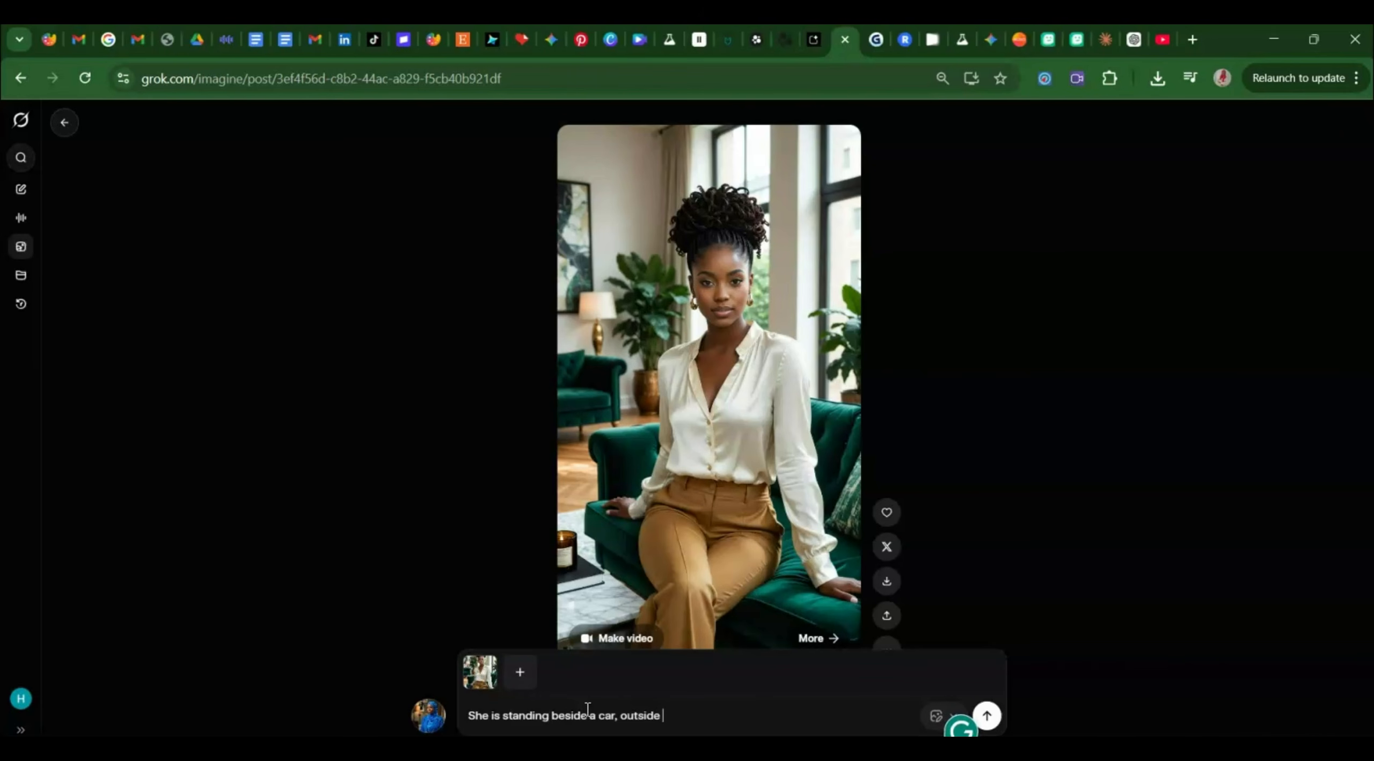
pyautogui.write('ful mansion')
pyautogui.press('Return')
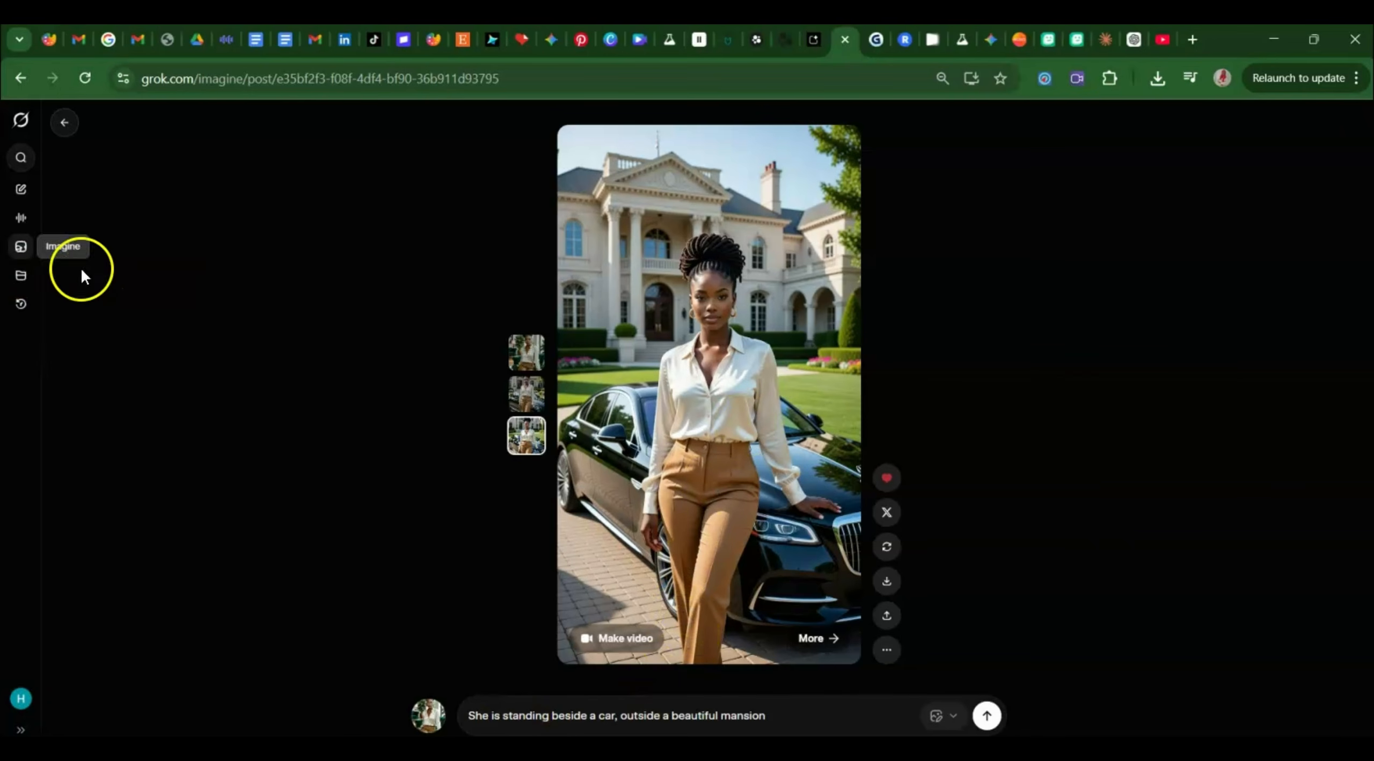
# Download the mansion-and-car image and upload that grok-image PNG from Downloads for editing.
pyautogui.click(889, 582)
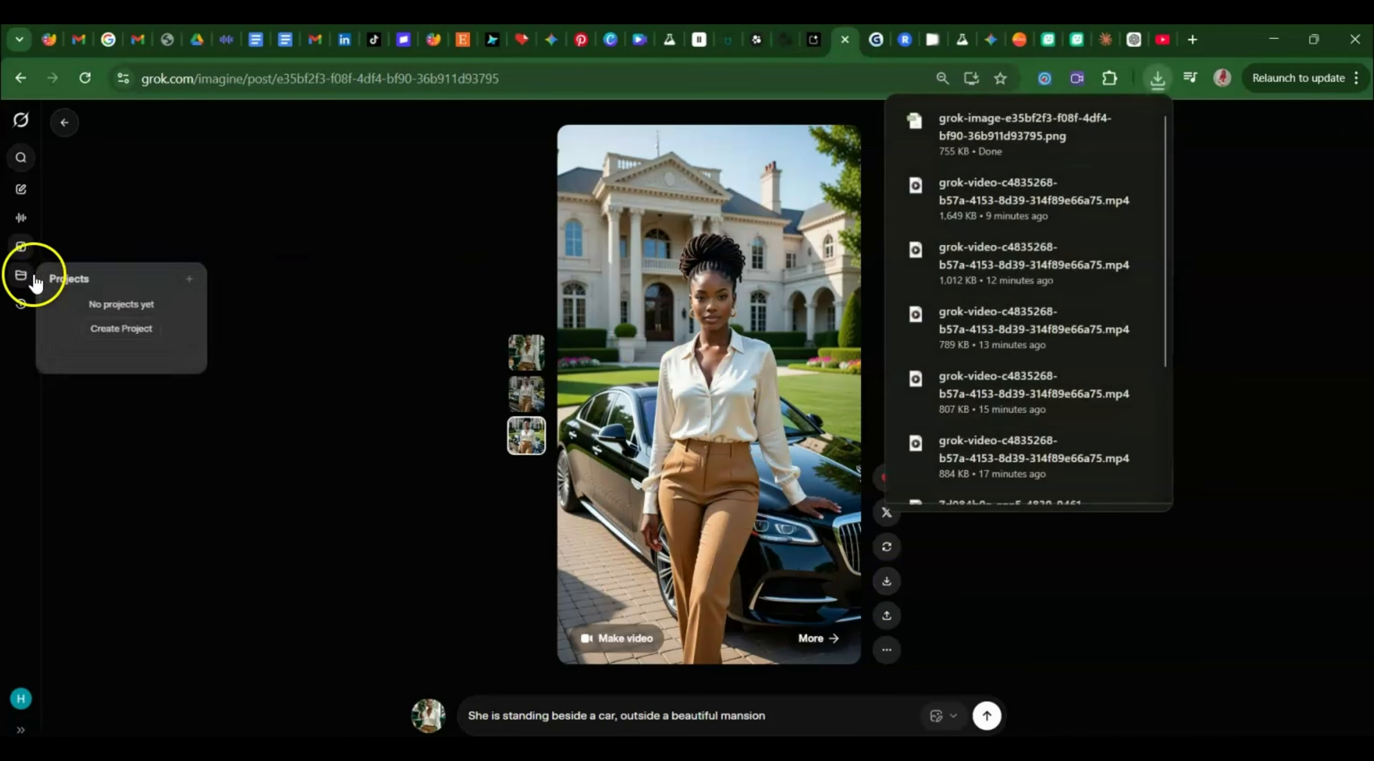
pyautogui.click(23, 248)
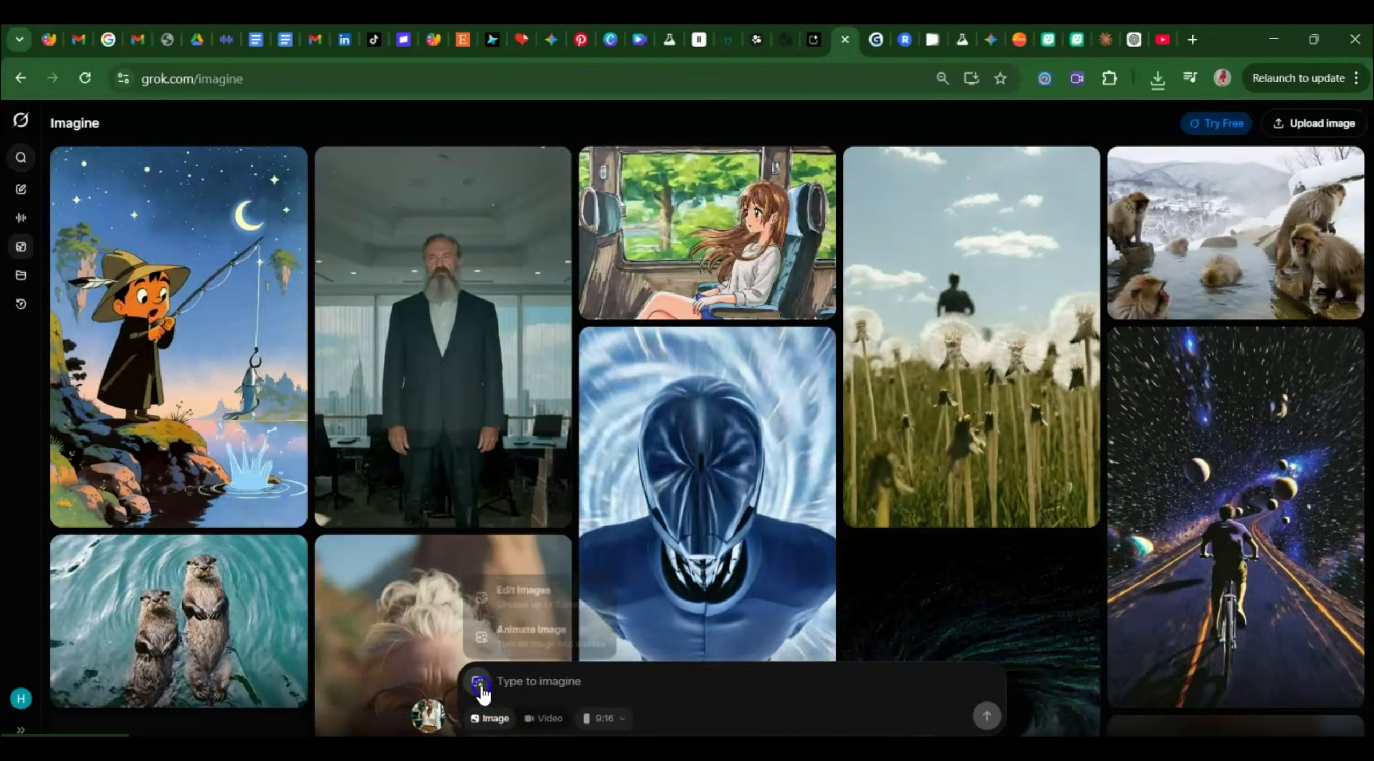
pyautogui.moveTo(483, 691)
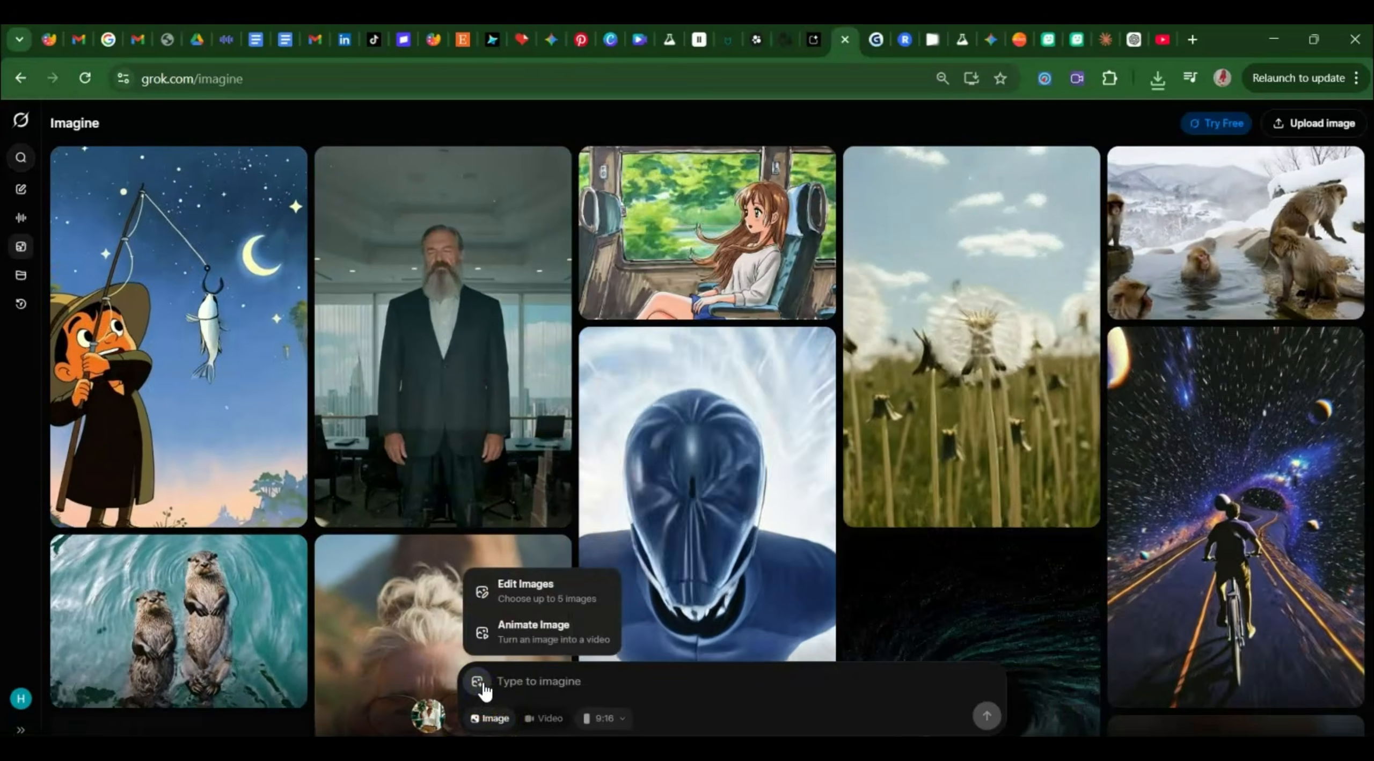
pyautogui.click(537, 590)
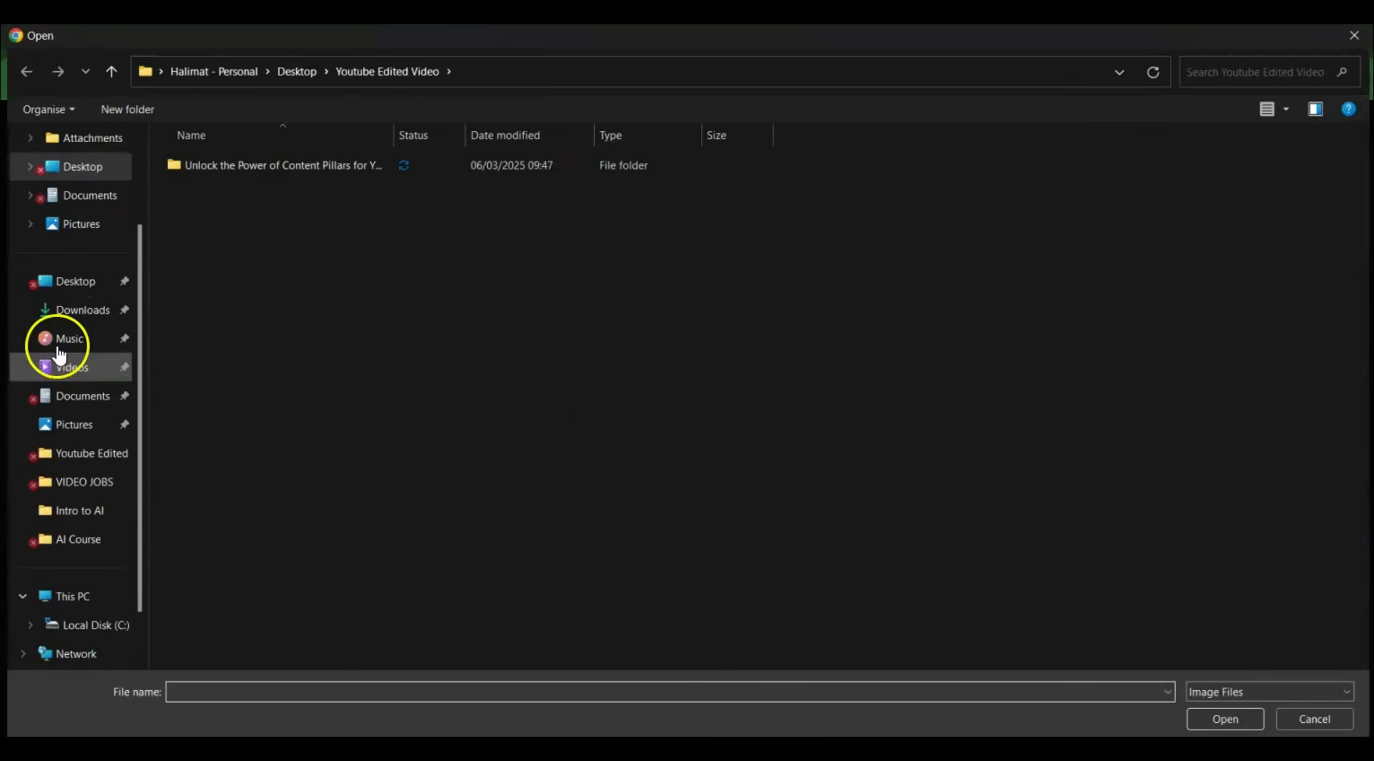
pyautogui.click(127, 314)
pyautogui.click(339, 186)
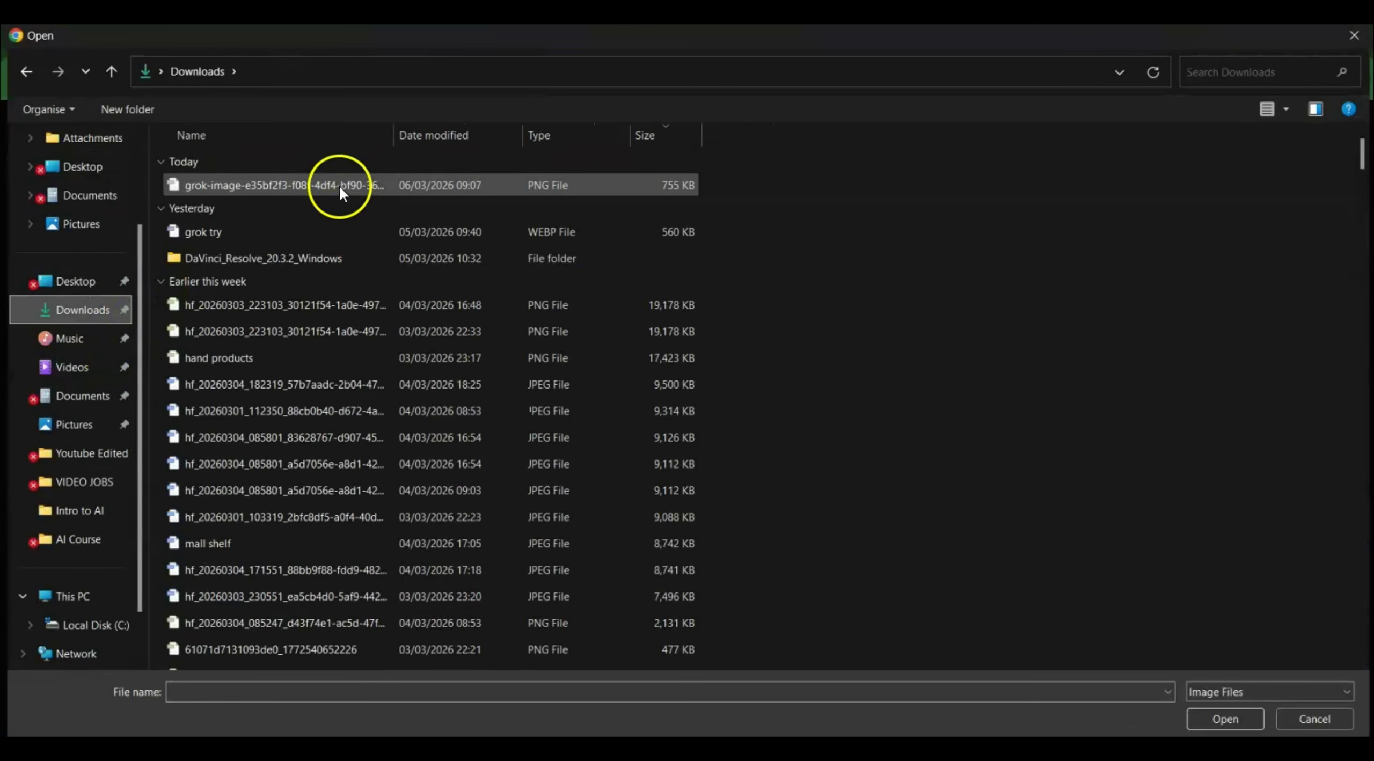
pyautogui.click(1228, 717)
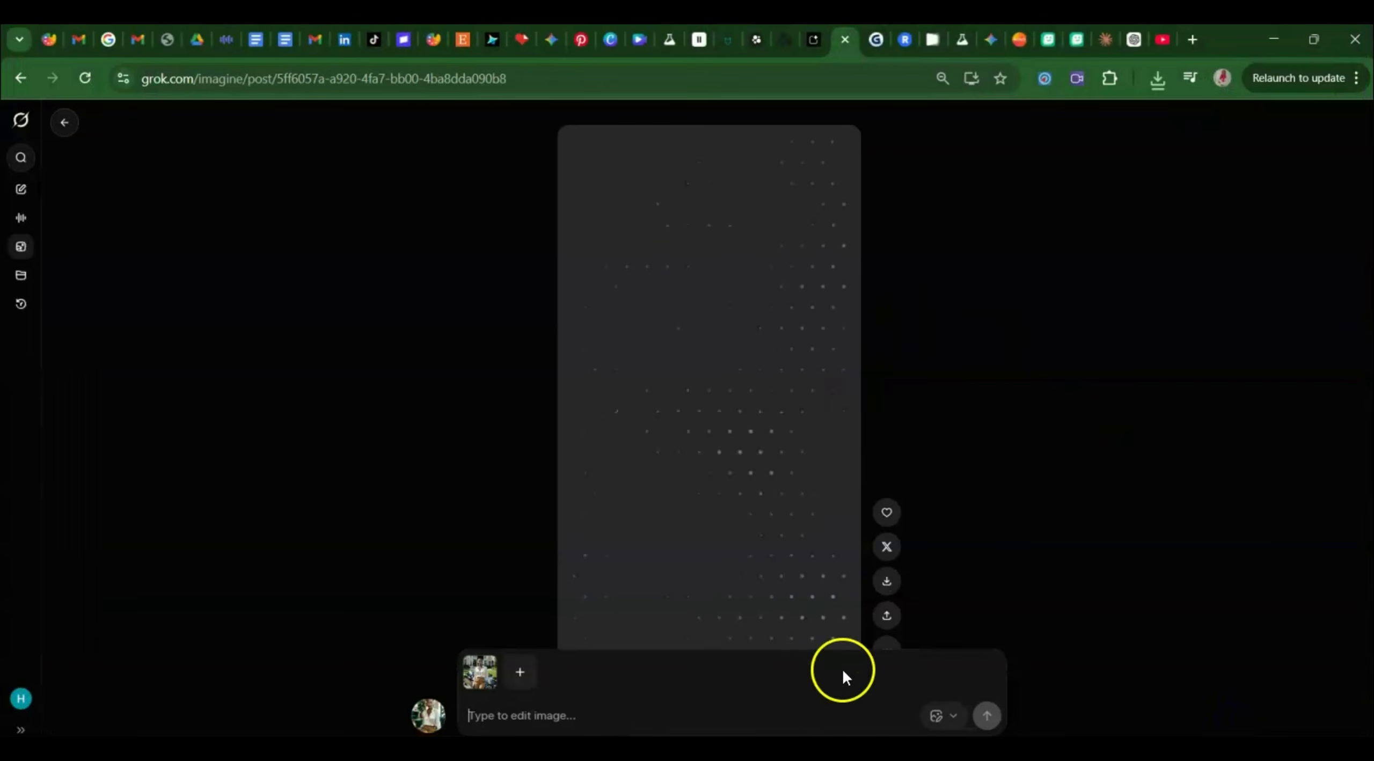
# Prompt Grok to keep the same face and show her walking on a busy London street.
pyautogui.click(560, 711)
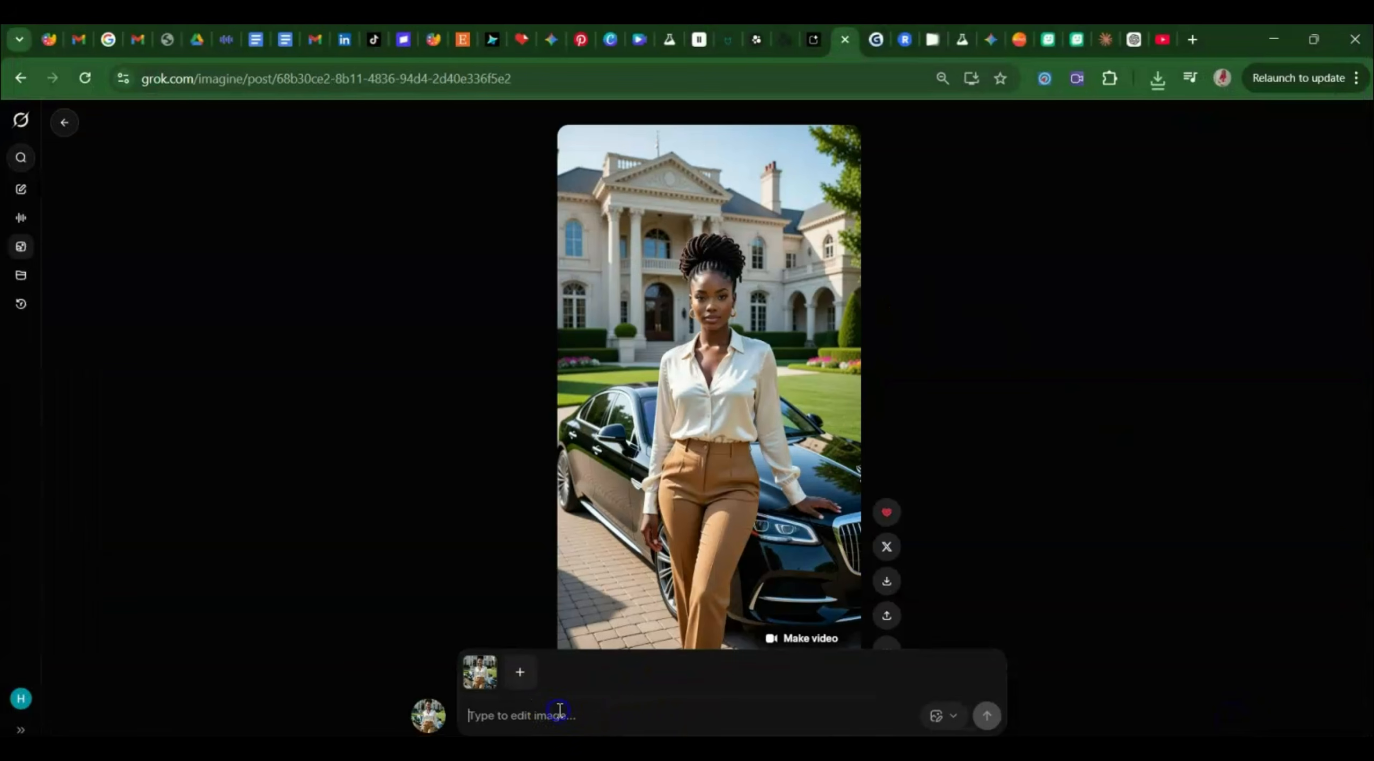
pyautogui.write('Maintain the same face and c')
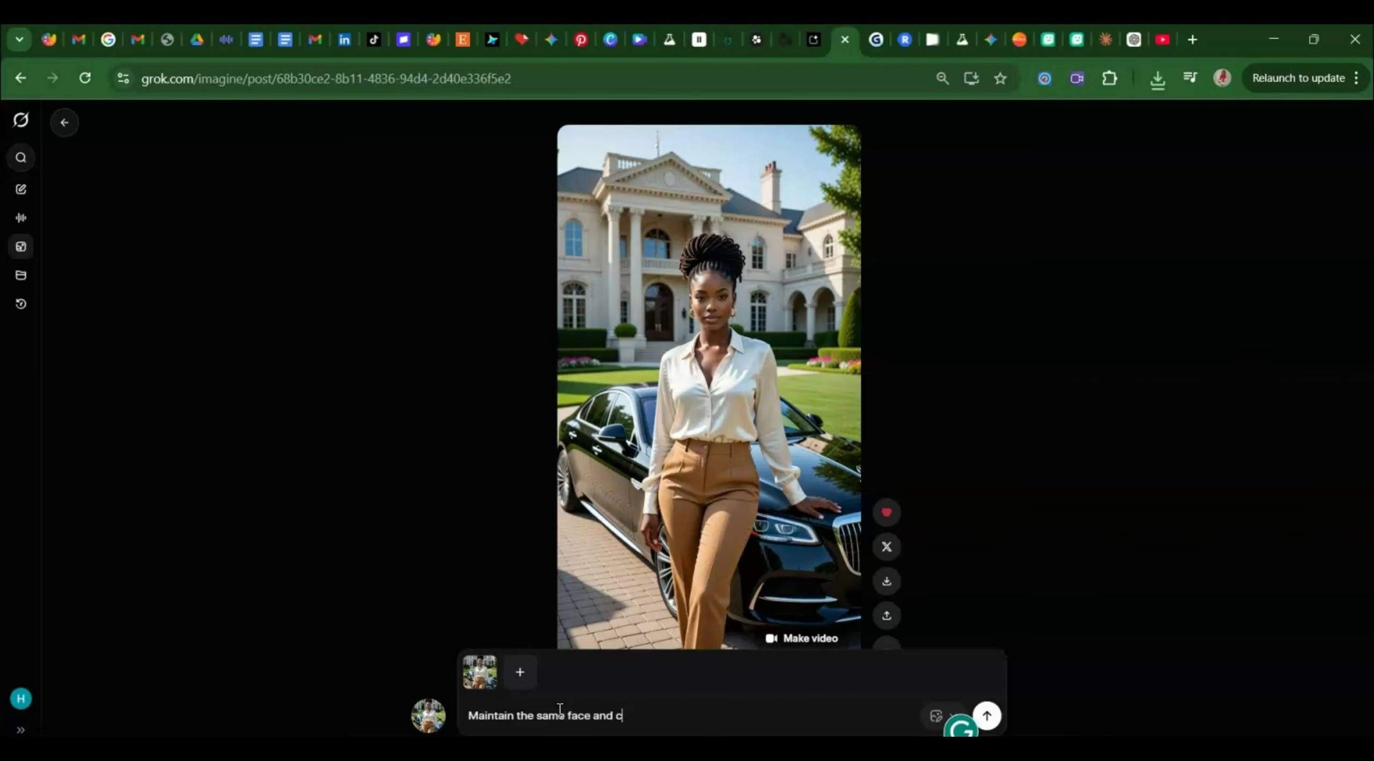
pyautogui.write('image of her walking on a busy s')
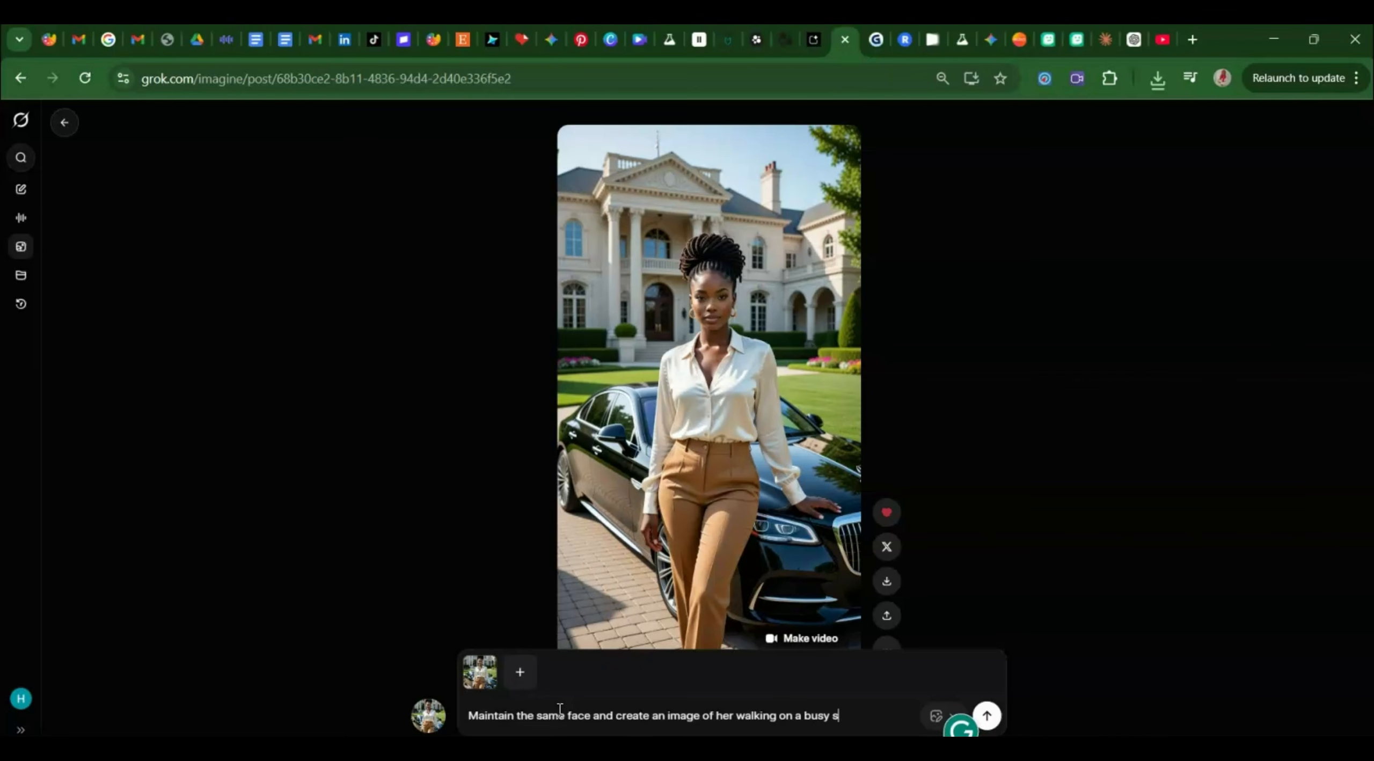
pyautogui.write(' london')
pyautogui.press('Return')
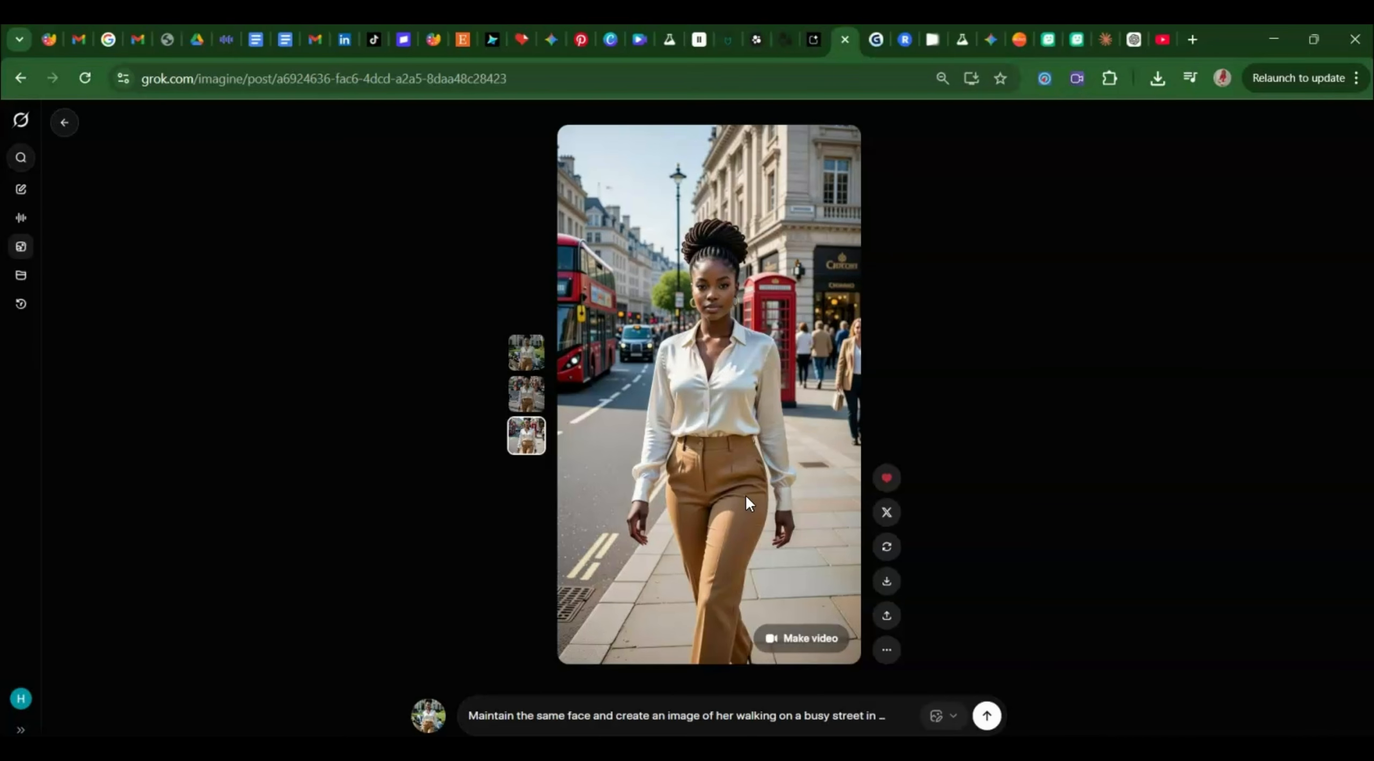
# Append 'with a female friend' after 'london', regenerate, and view the fourth variant.
pyautogui.click(827, 715)
pyautogui.click(527, 720)
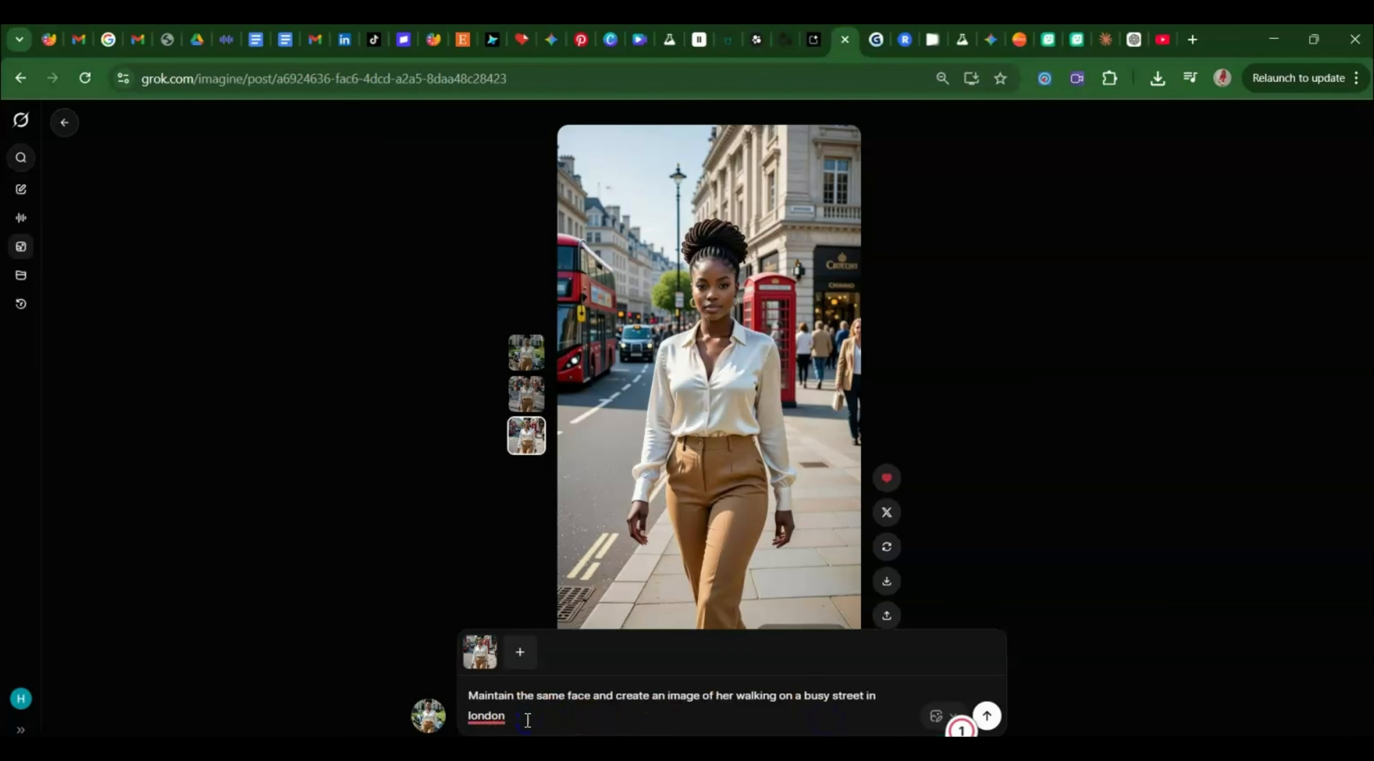
pyautogui.write('with a female friend')
pyautogui.press('Return')
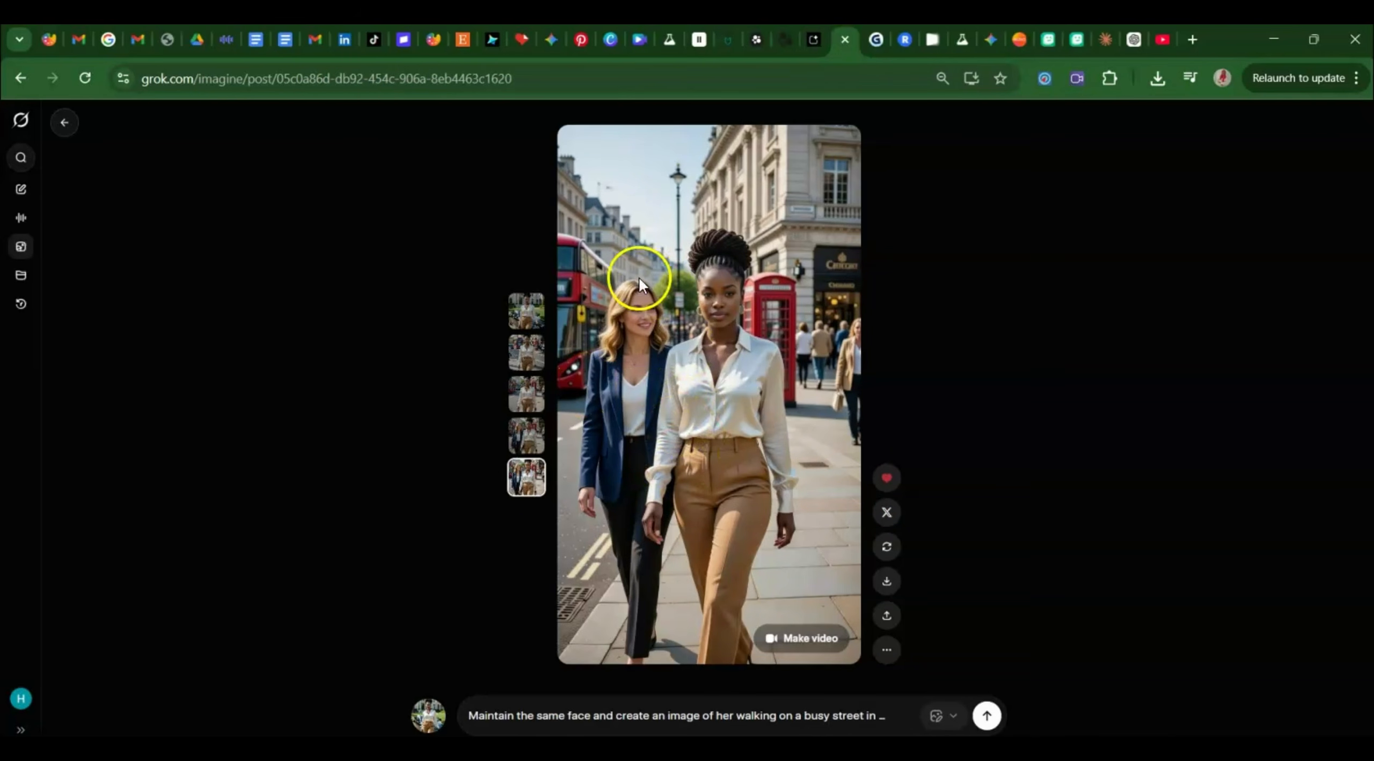
pyautogui.click(528, 434)
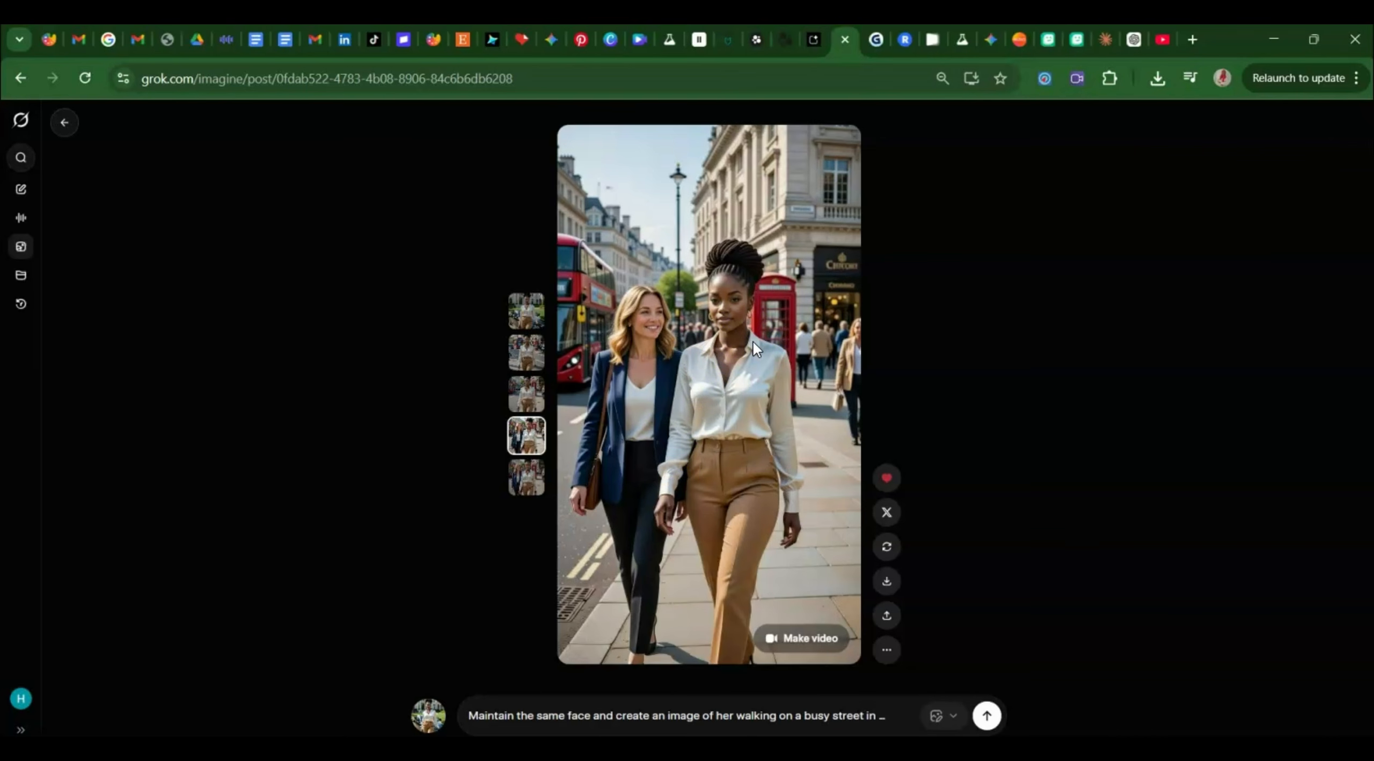
# Add 'create the image in 3D animation style' to the end of the prompt and regenerate.
pyautogui.click(599, 718)
pyautogui.click(626, 716)
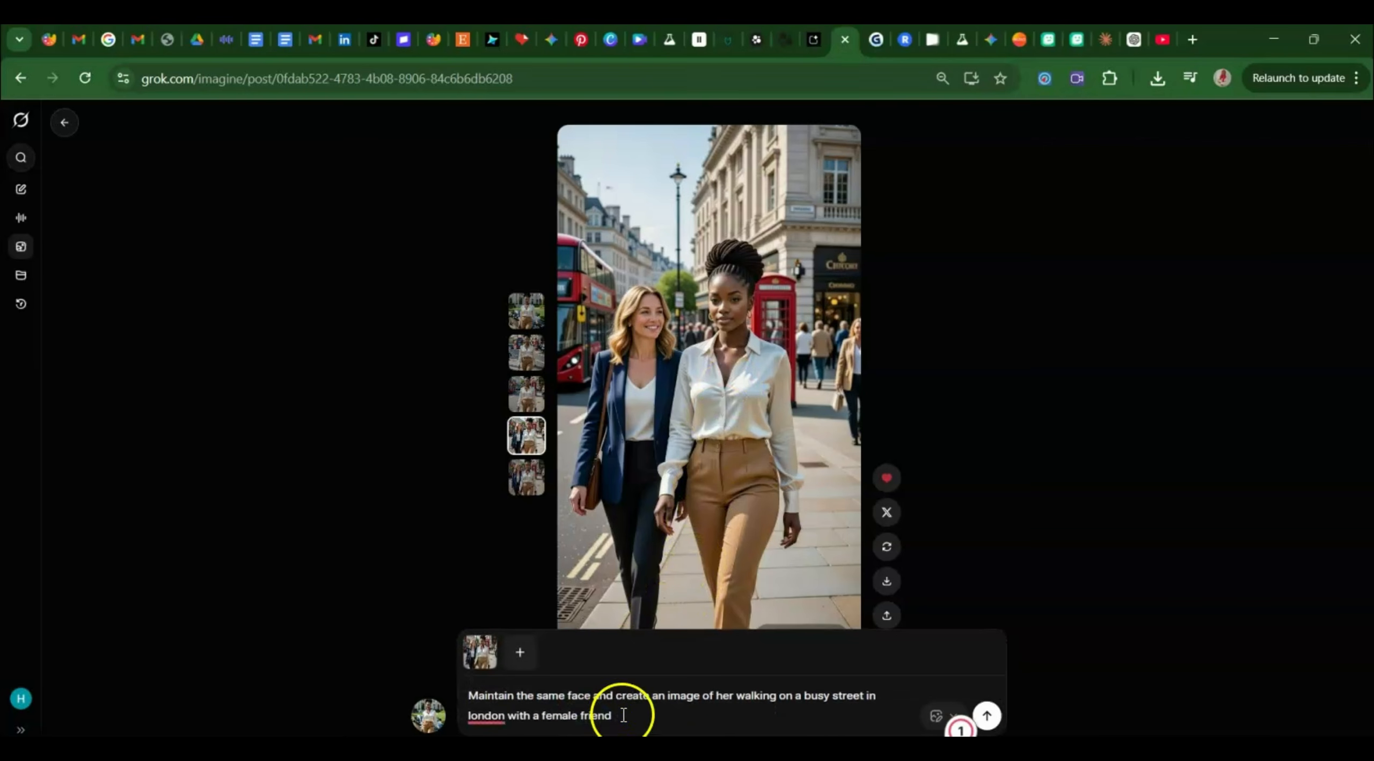
pyautogui.write('create t')
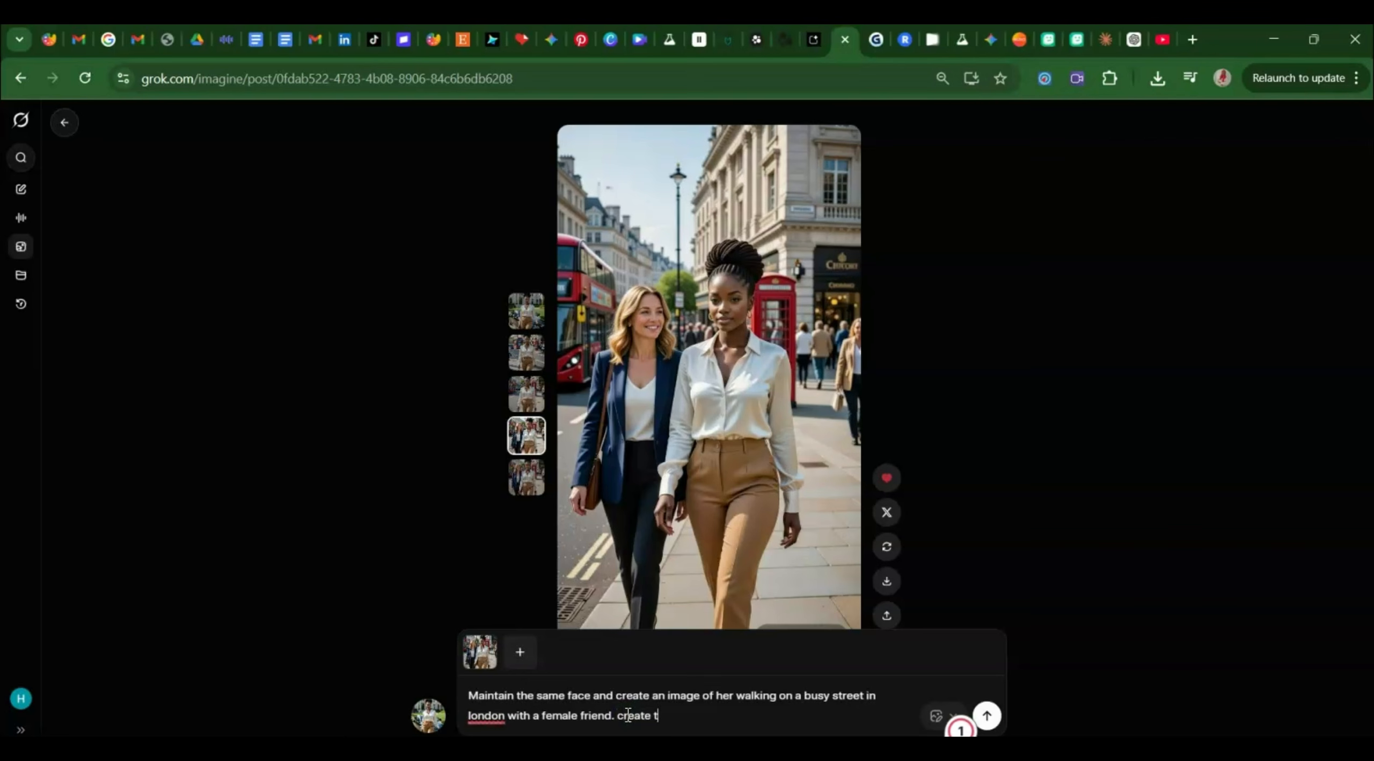
pyautogui.write('he image in 3D animation ')
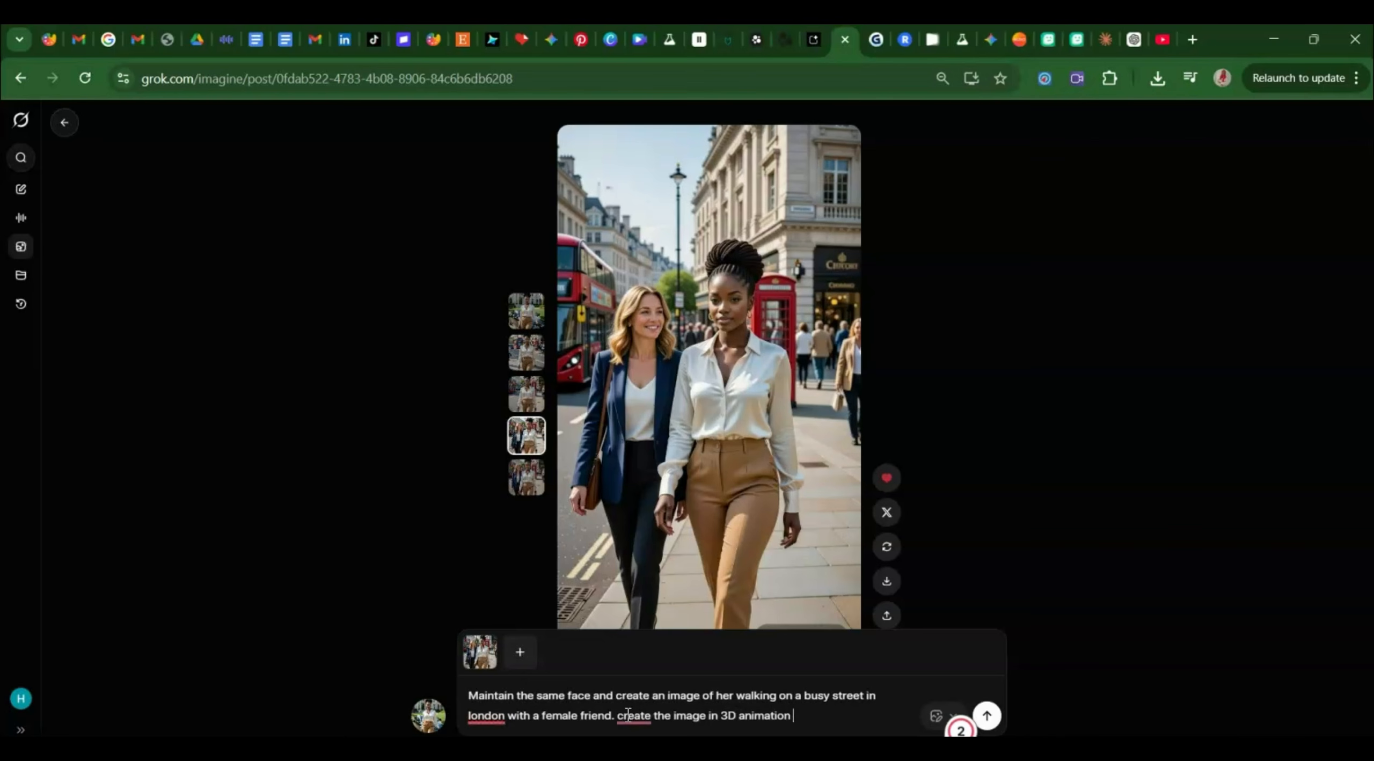
pyautogui.write('style')
pyautogui.press('Return')
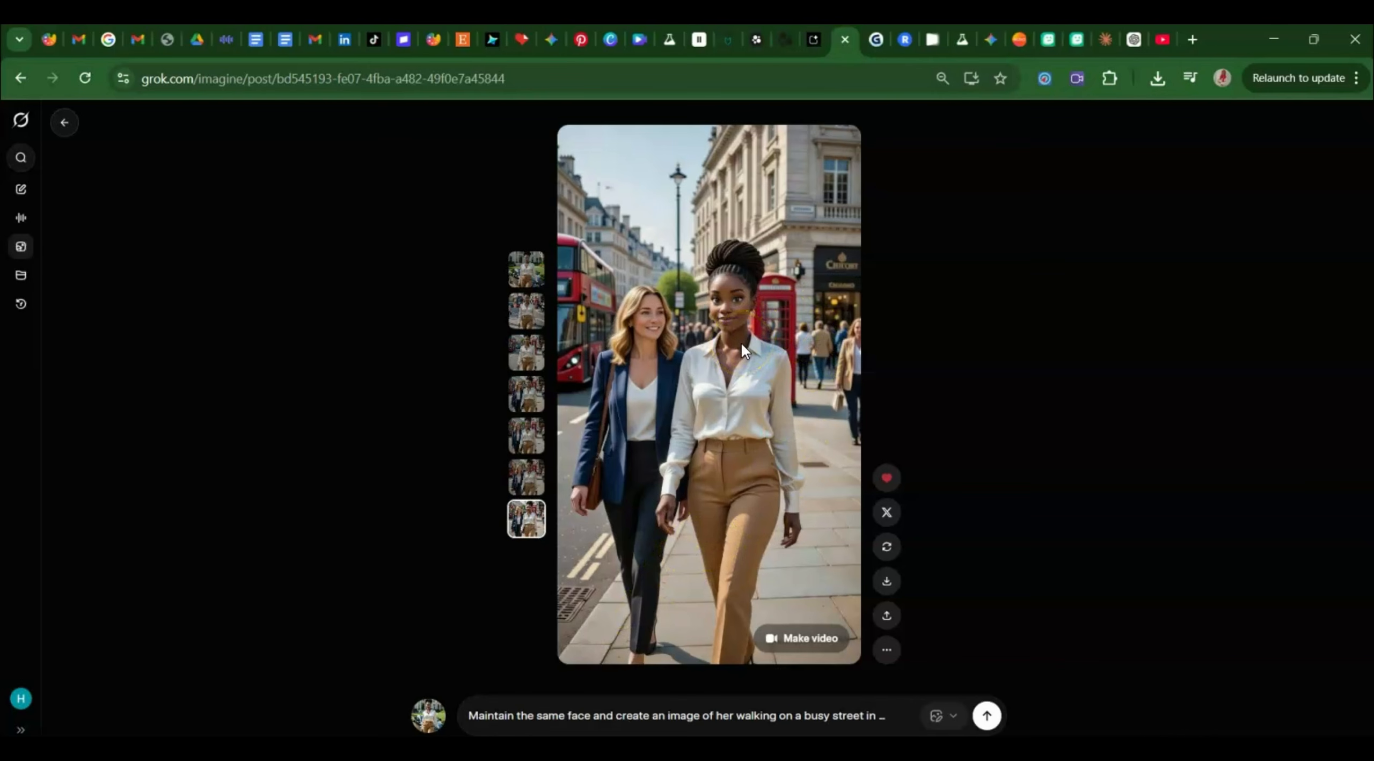
# Change the prompt's '3D animation' style to 'anime'.
pyautogui.click(536, 476)
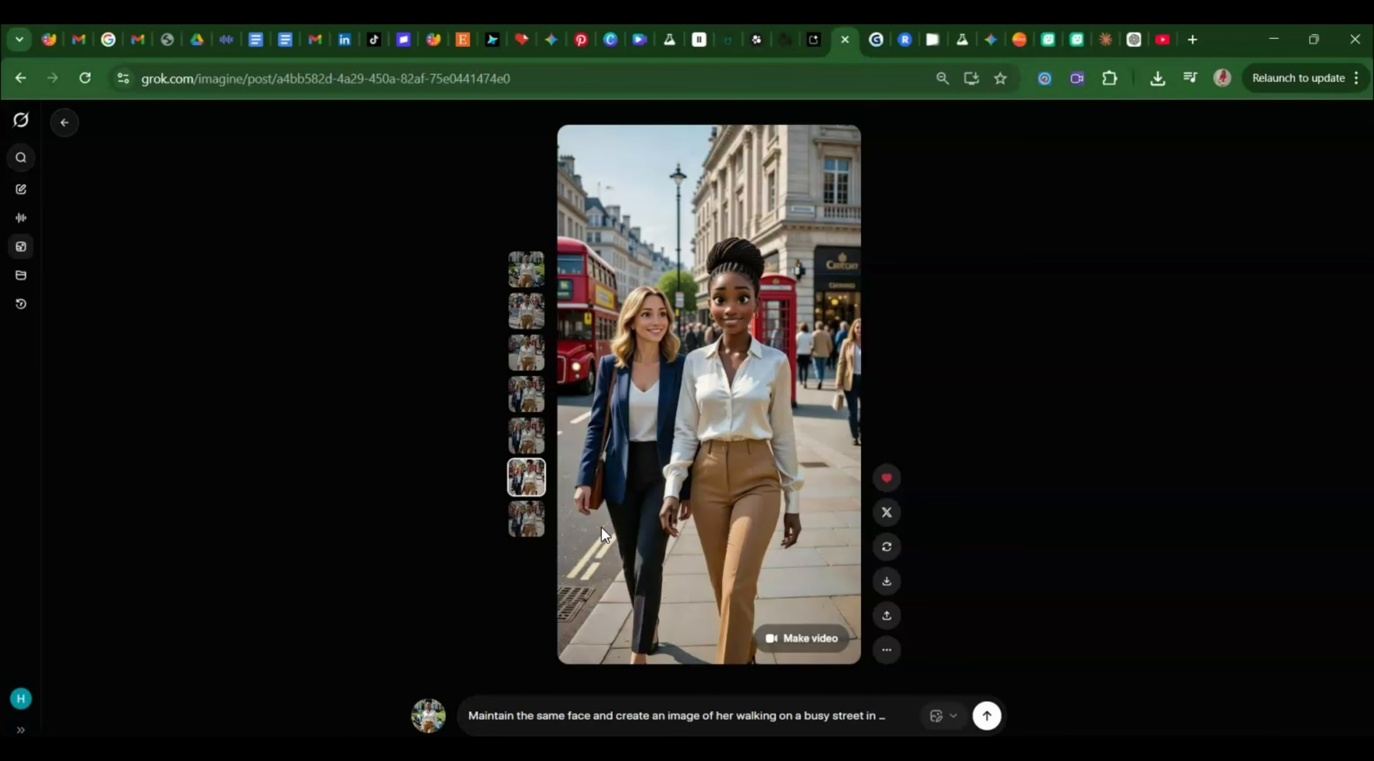
pyautogui.click(692, 714)
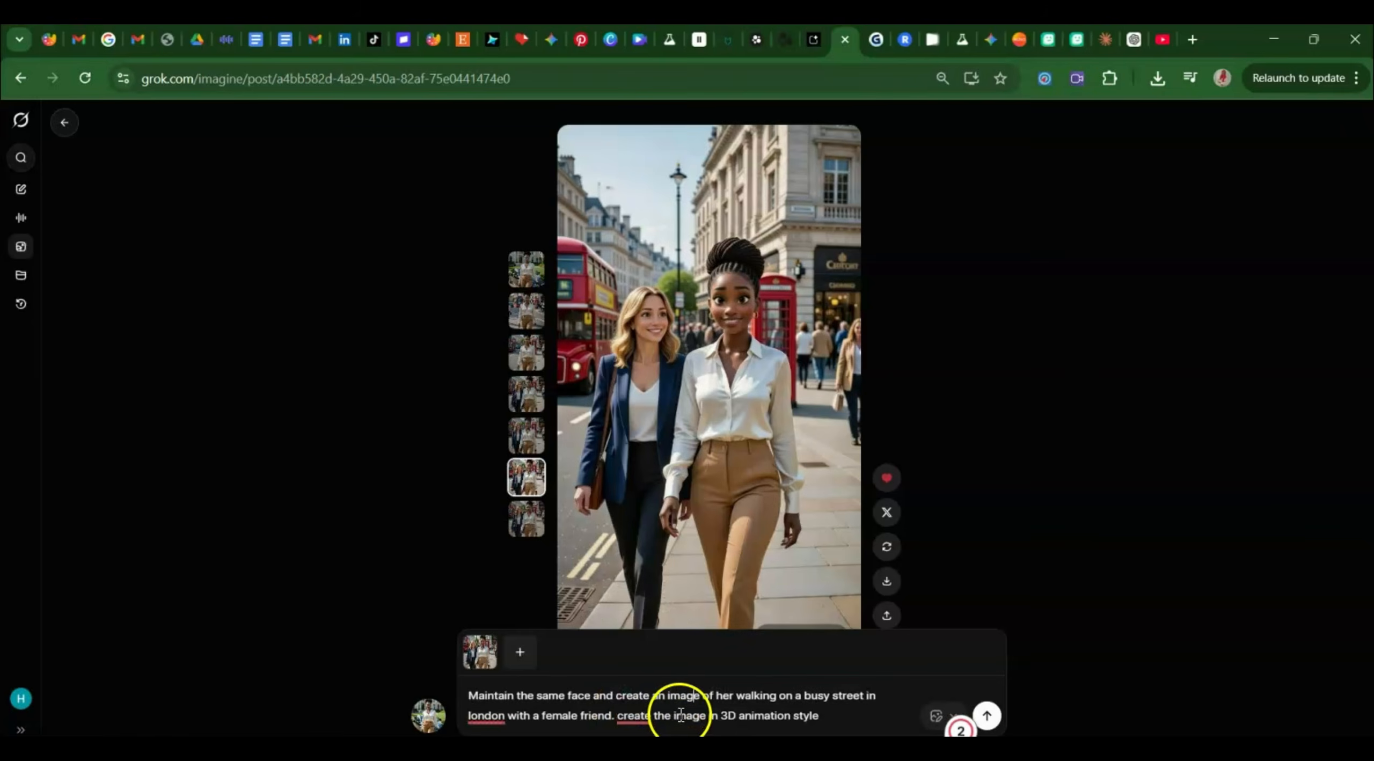
pyautogui.click(671, 718)
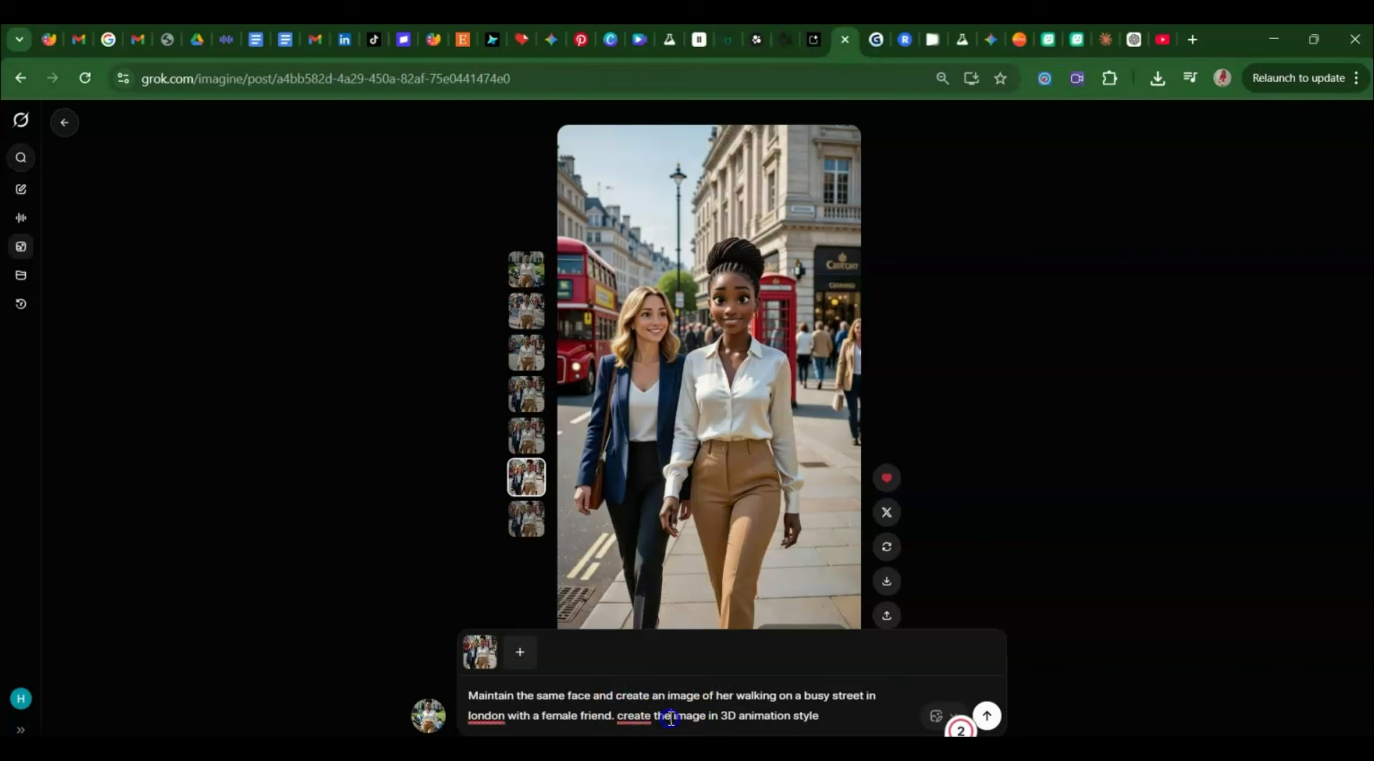
pyautogui.doubleClick(724, 711)
pyautogui.hotkey('shift', 'Right')
pyautogui.hotkey('shift', 'Right')
pyautogui.hotkey('shift', 'Right')
pyautogui.hotkey('shift', 'Right')
pyautogui.hotkey('shift', 'Right')
pyautogui.hotkey('shift', 'Right')
pyautogui.hotkey('shift', 'Right')
pyautogui.hotkey('shift', 'Right')
pyautogui.hotkey('shift', 'Right')
pyautogui.write('anime')
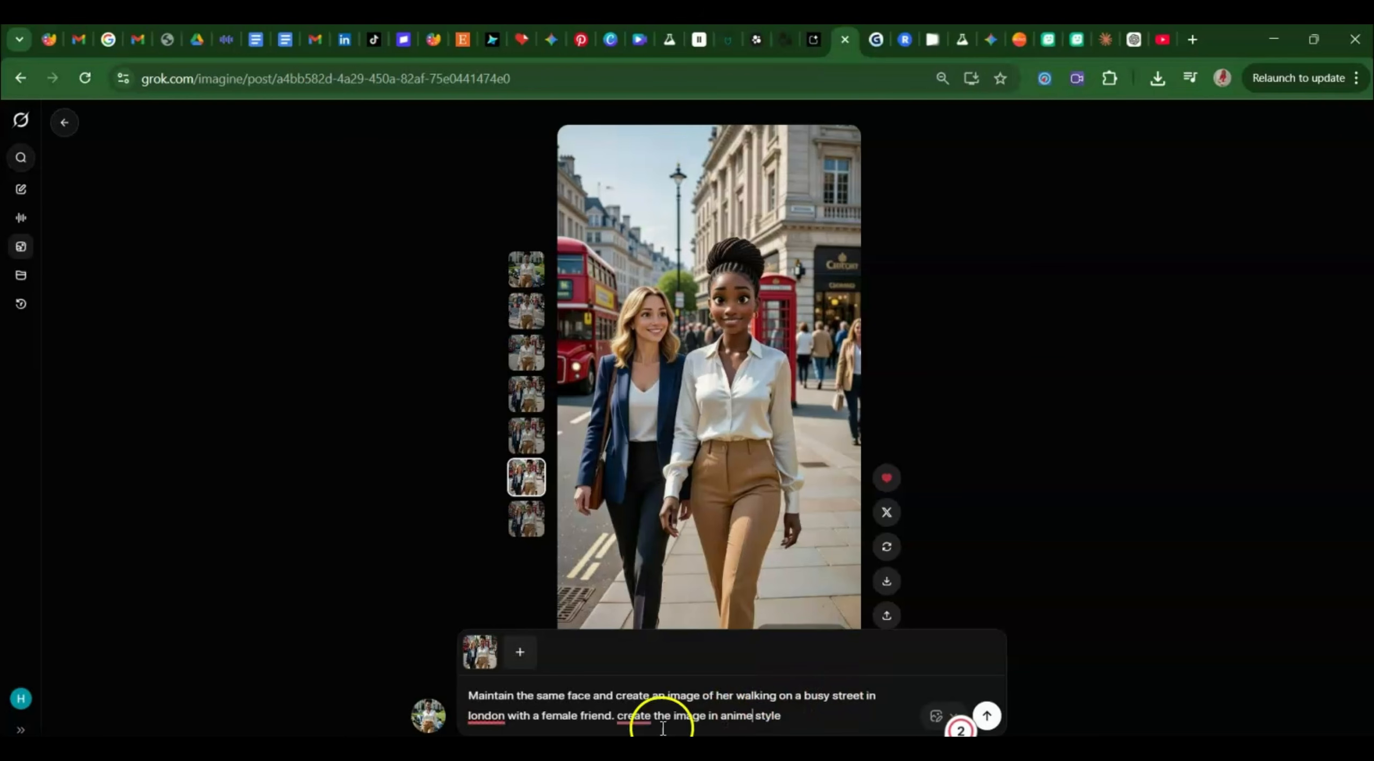
# Delete 'with a female friend' from the prompt, regenerate, and view the newest image of her alone.
pyautogui.click(513, 717)
pyautogui.hotkey('shift', 'Right')
pyautogui.hotkey('shift', 'Right')
pyautogui.hotkey('shift', 'Right')
pyautogui.hotkey('shift', 'Right')
pyautogui.hotkey('shift', 'Right')
pyautogui.hotkey('shift', 'Right')
pyautogui.hotkey('shift', 'Right')
pyautogui.hotkey('shift', 'Right')
pyautogui.hotkey('shift', 'Right')
pyautogui.hotkey('shift', 'Right')
pyautogui.hotkey('shift', 'Right')
pyautogui.hotkey('shift', 'Right')
pyautogui.hotkey('shift', 'Right')
pyautogui.hotkey('shift', 'Right')
pyautogui.hotkey('shift', 'Right')
pyautogui.hotkey('shift', 'Right')
pyautogui.hotkey('shift', 'Right')
pyautogui.hotkey('shift', 'Right')
pyautogui.hotkey('shift', 'Right')
pyautogui.hotkey('shift', 'Right')
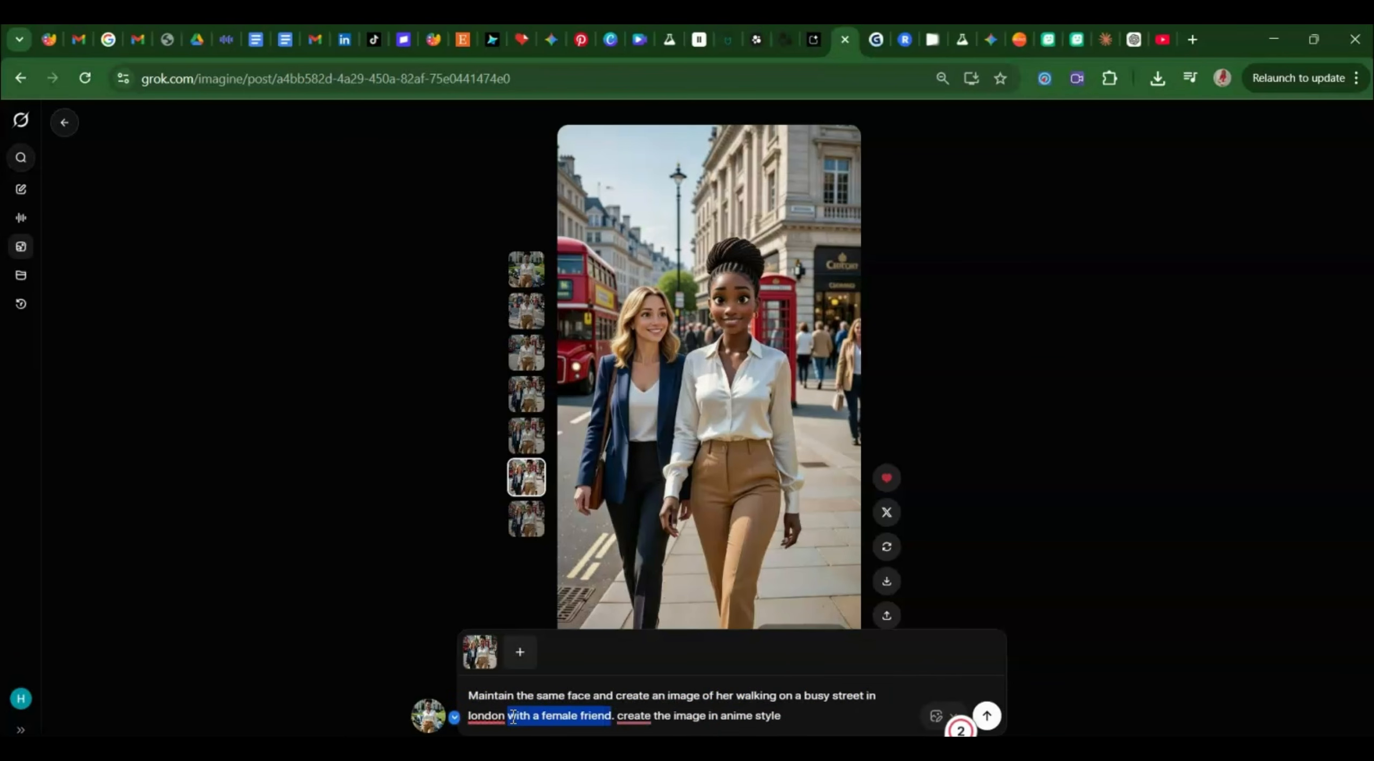
pyautogui.press('BackSpace')
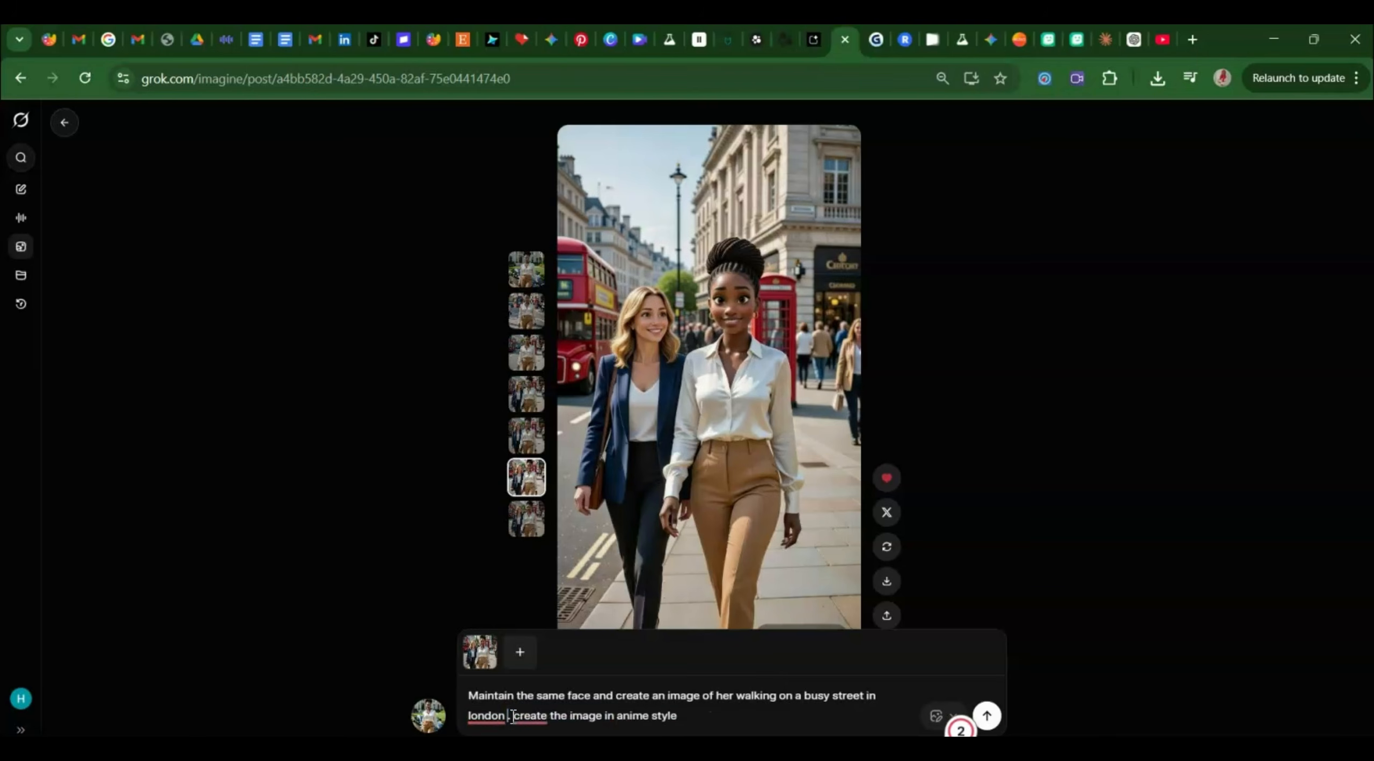
pyautogui.press('Return')
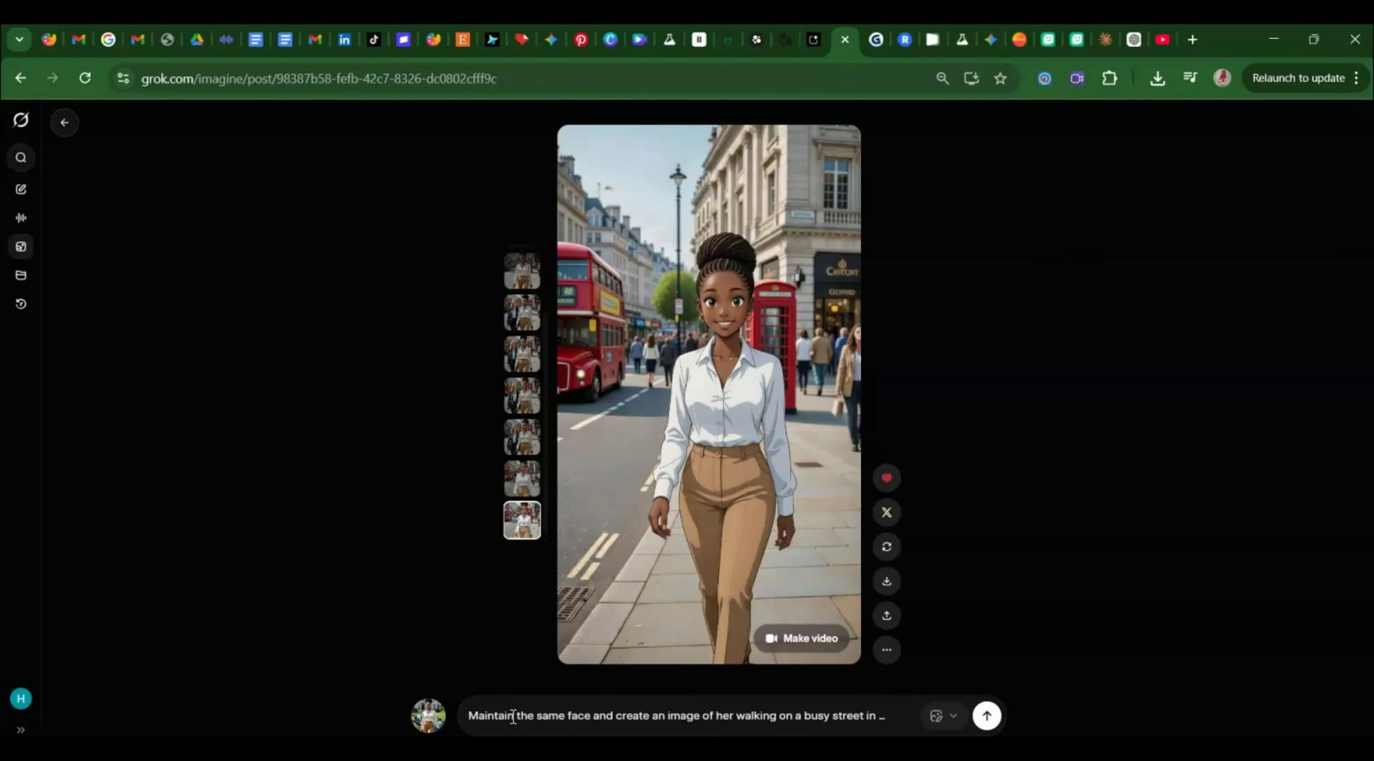
pyautogui.click(523, 480)
pyautogui.click(522, 529)
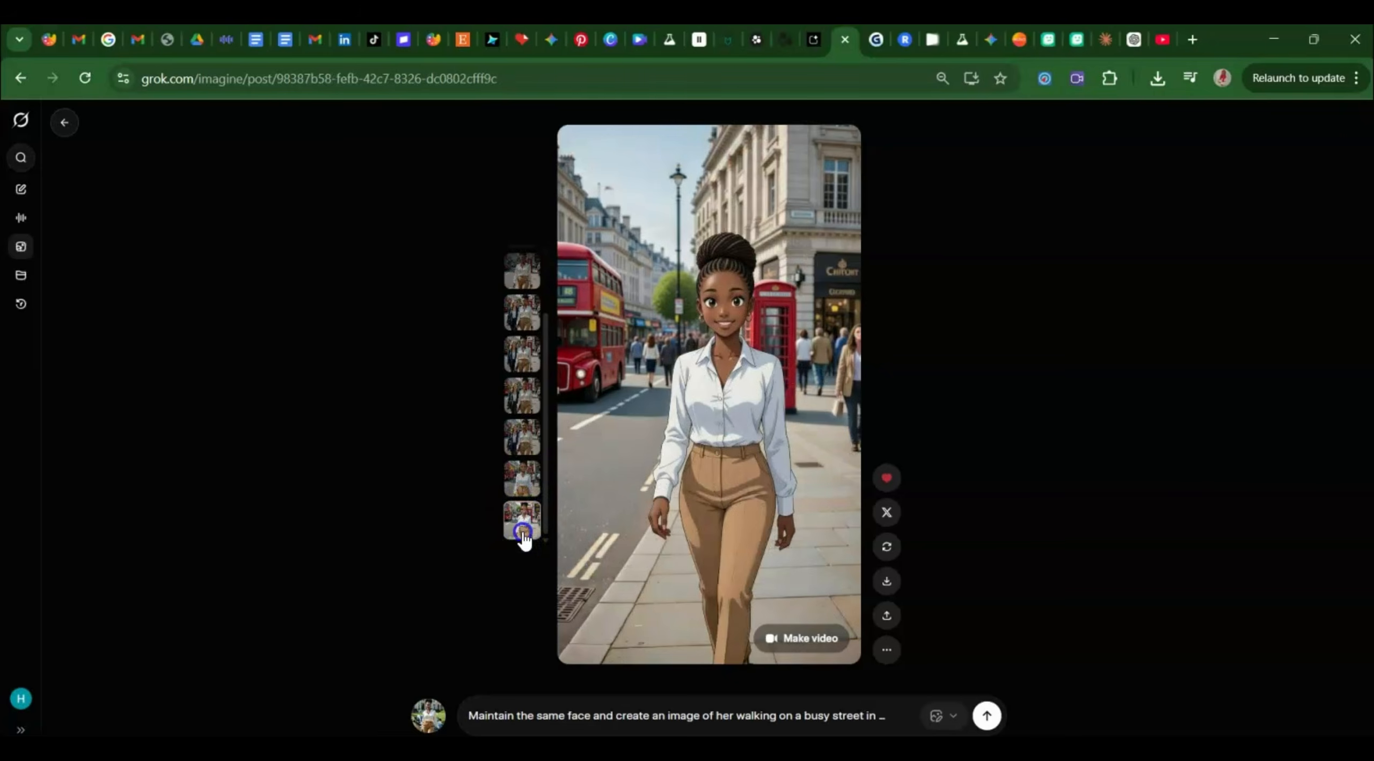
pyautogui.click(801, 485)
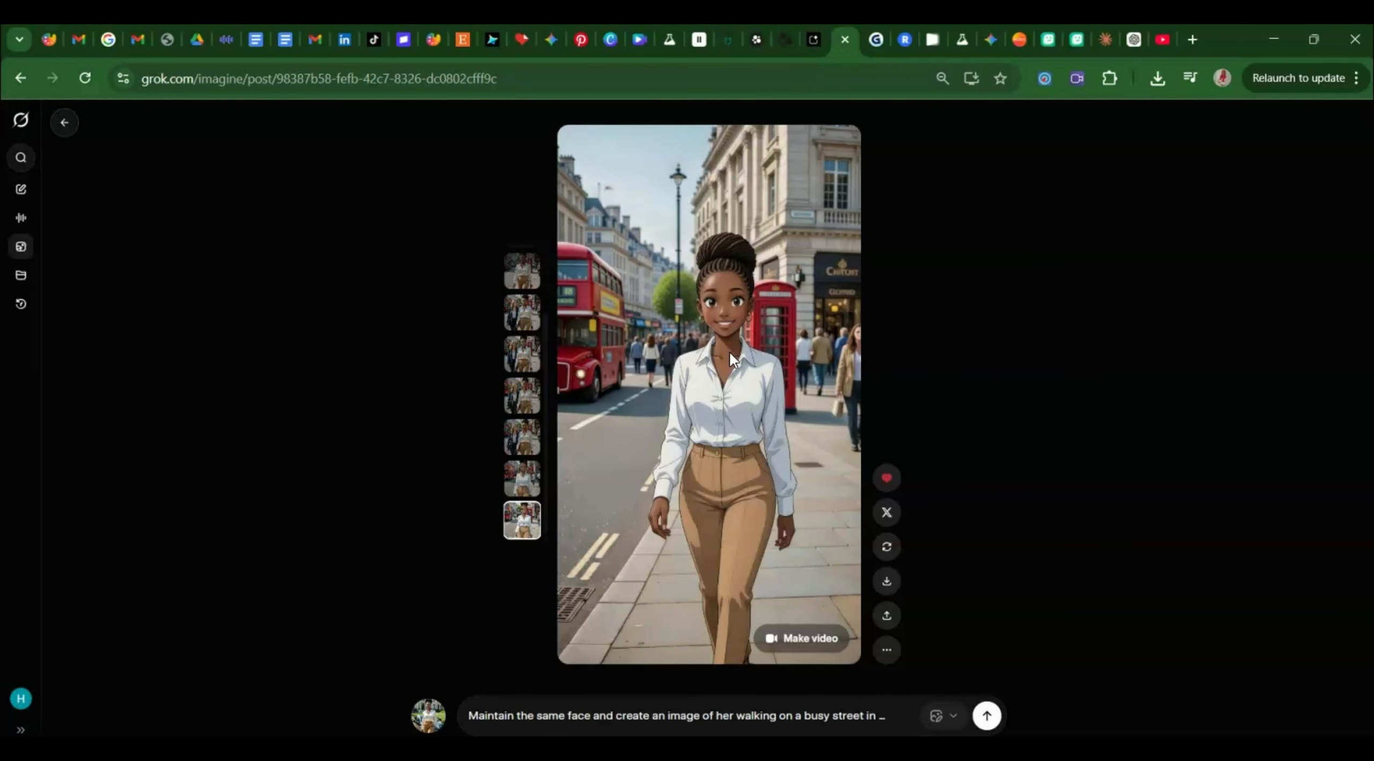
# Animate the image with the prompt 'She walks smiling and giggling raising her hands up'.
pyautogui.click(786, 640)
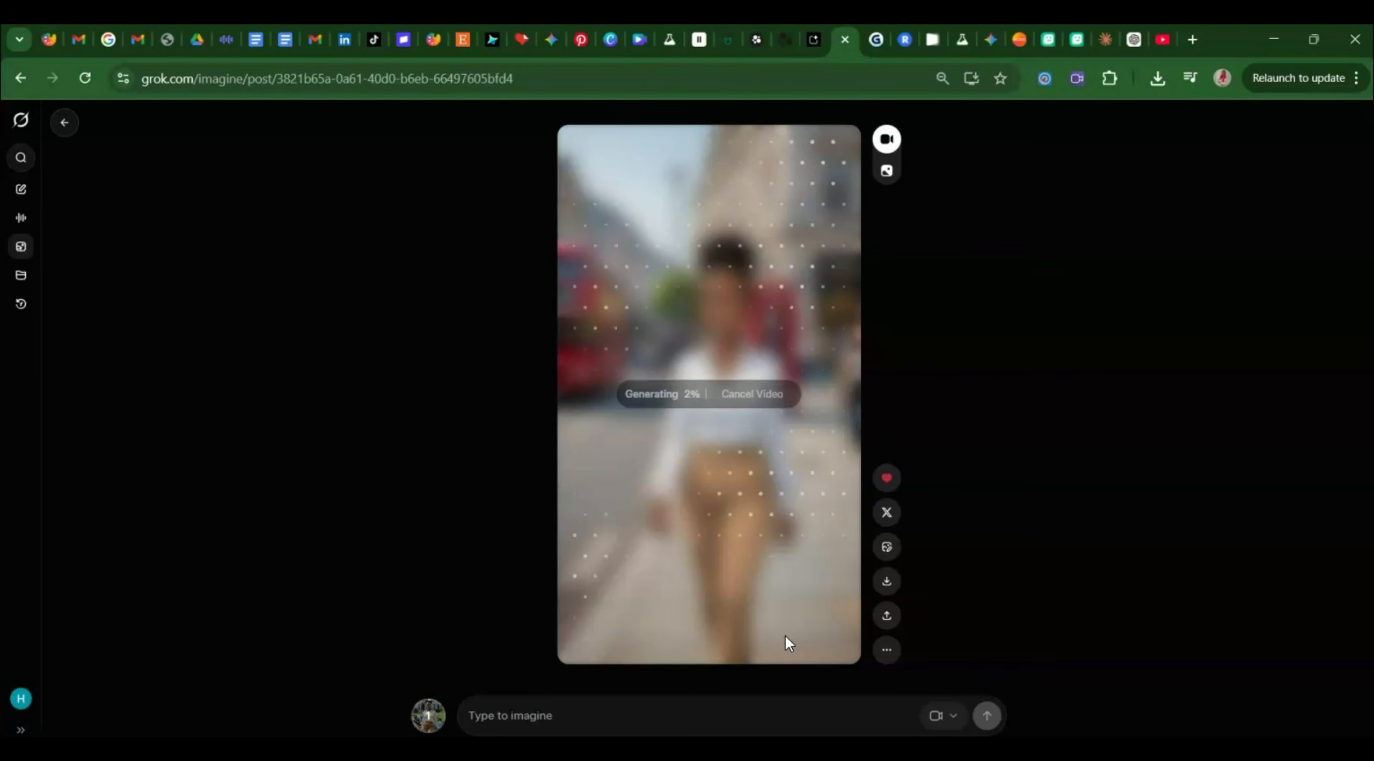
pyautogui.click(659, 715)
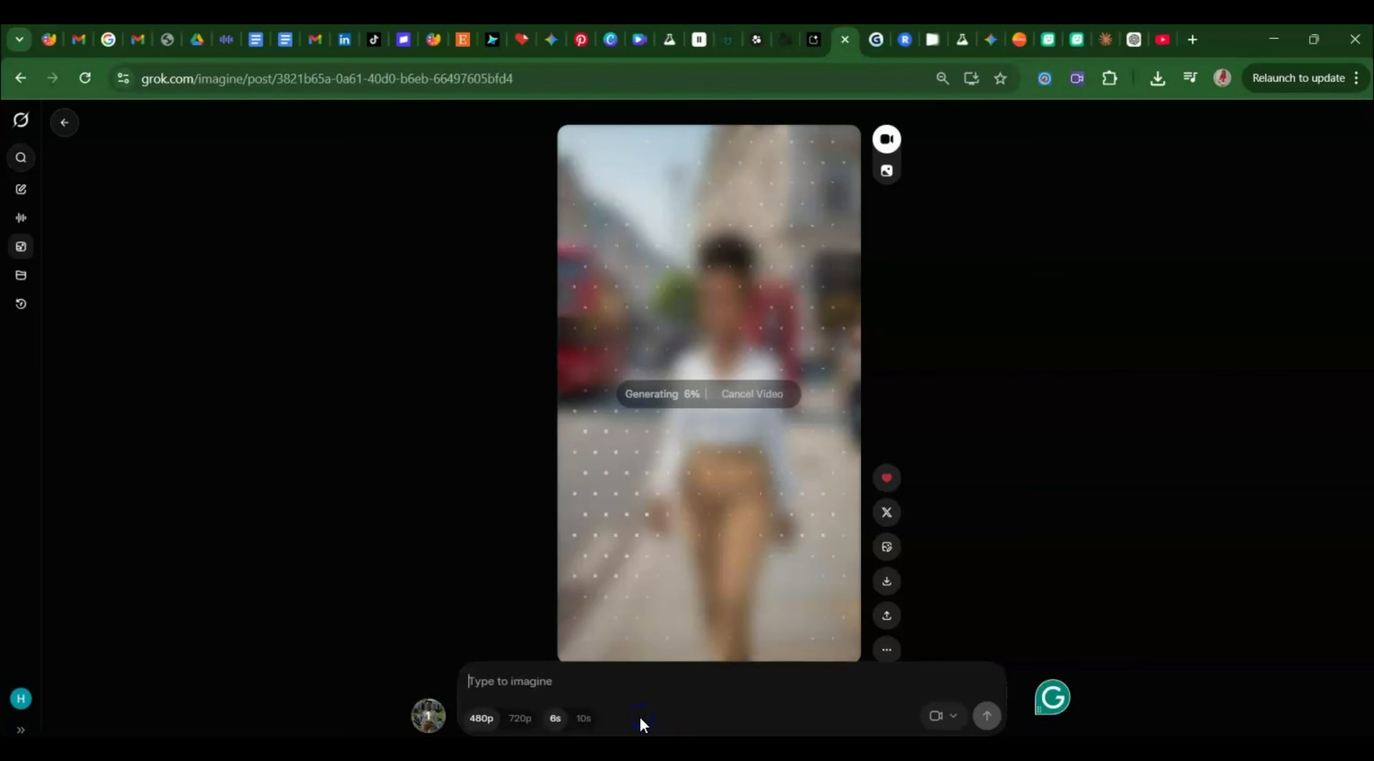
pyautogui.write('S')
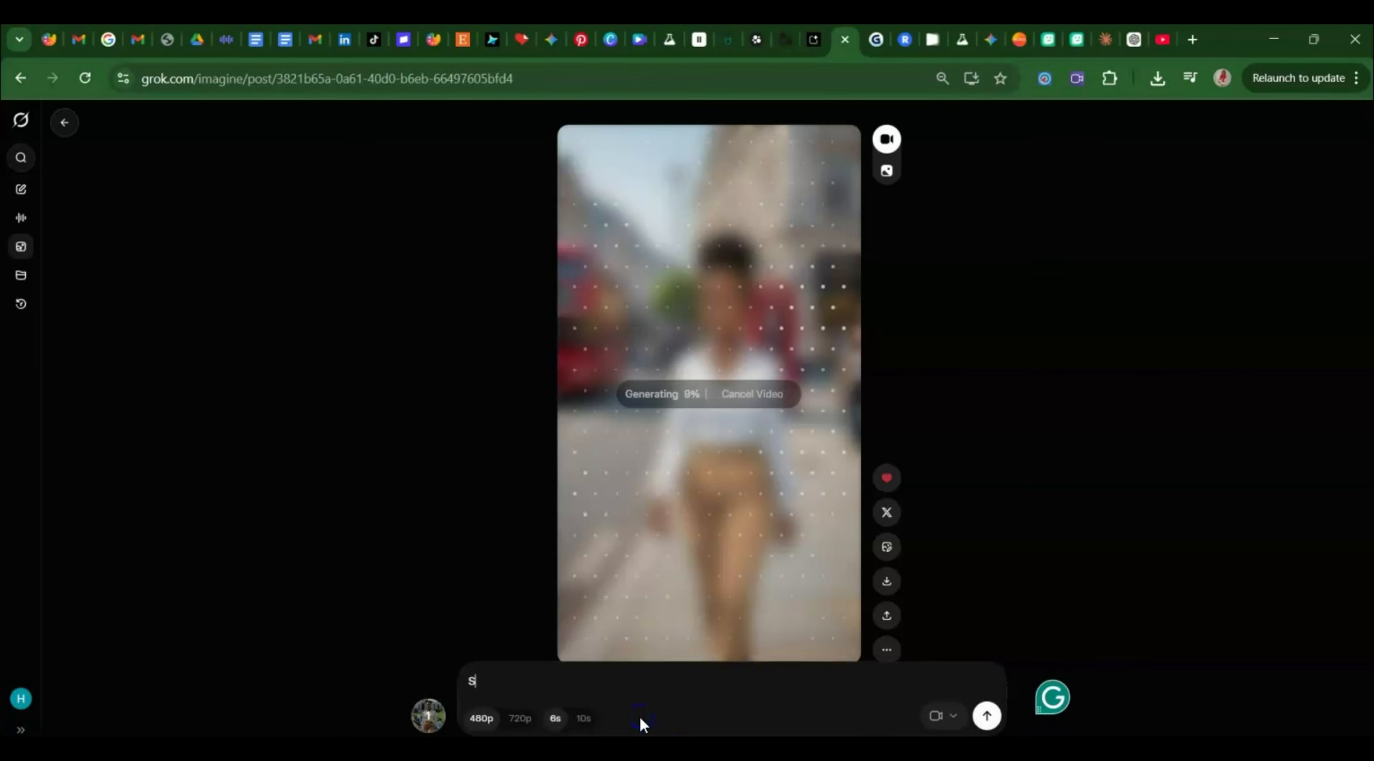
pyautogui.write('he walks ')
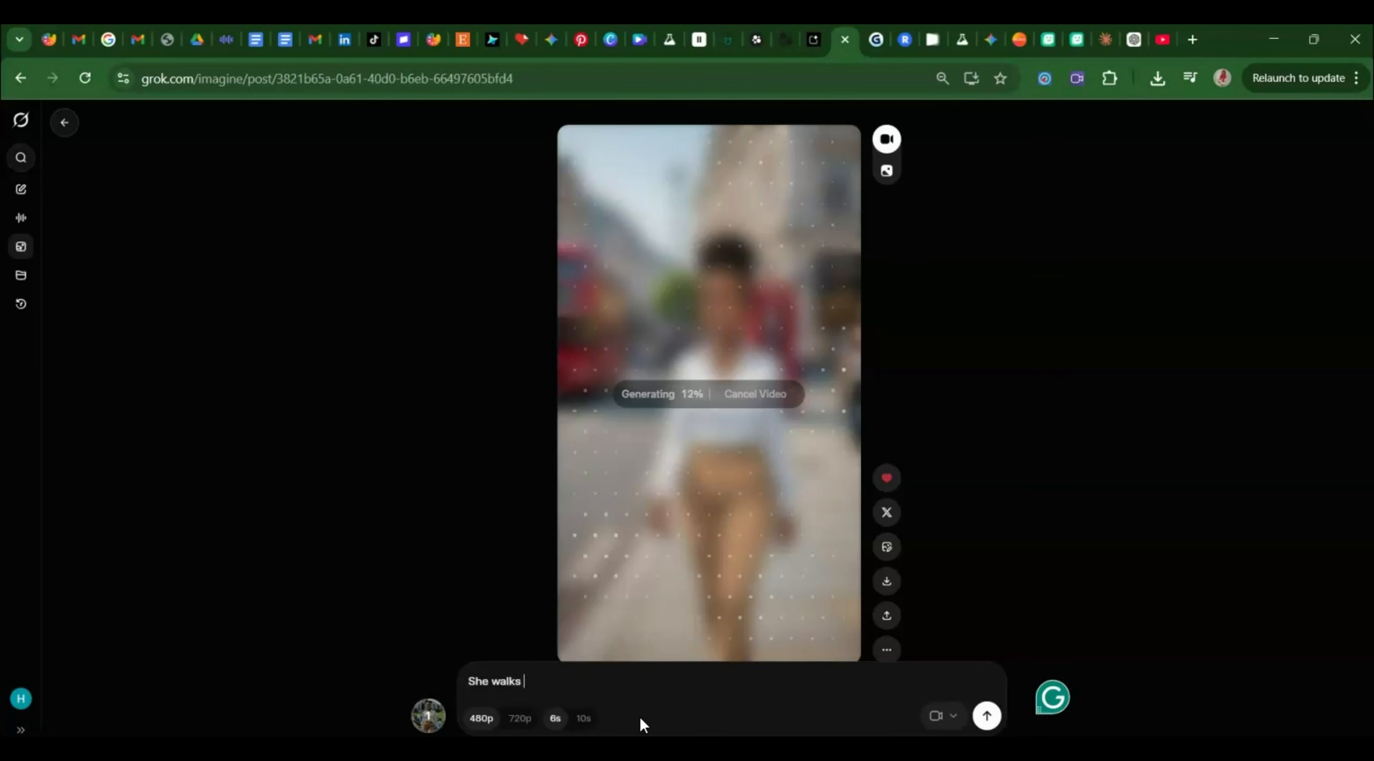
pyautogui.write('smiling and giggling')
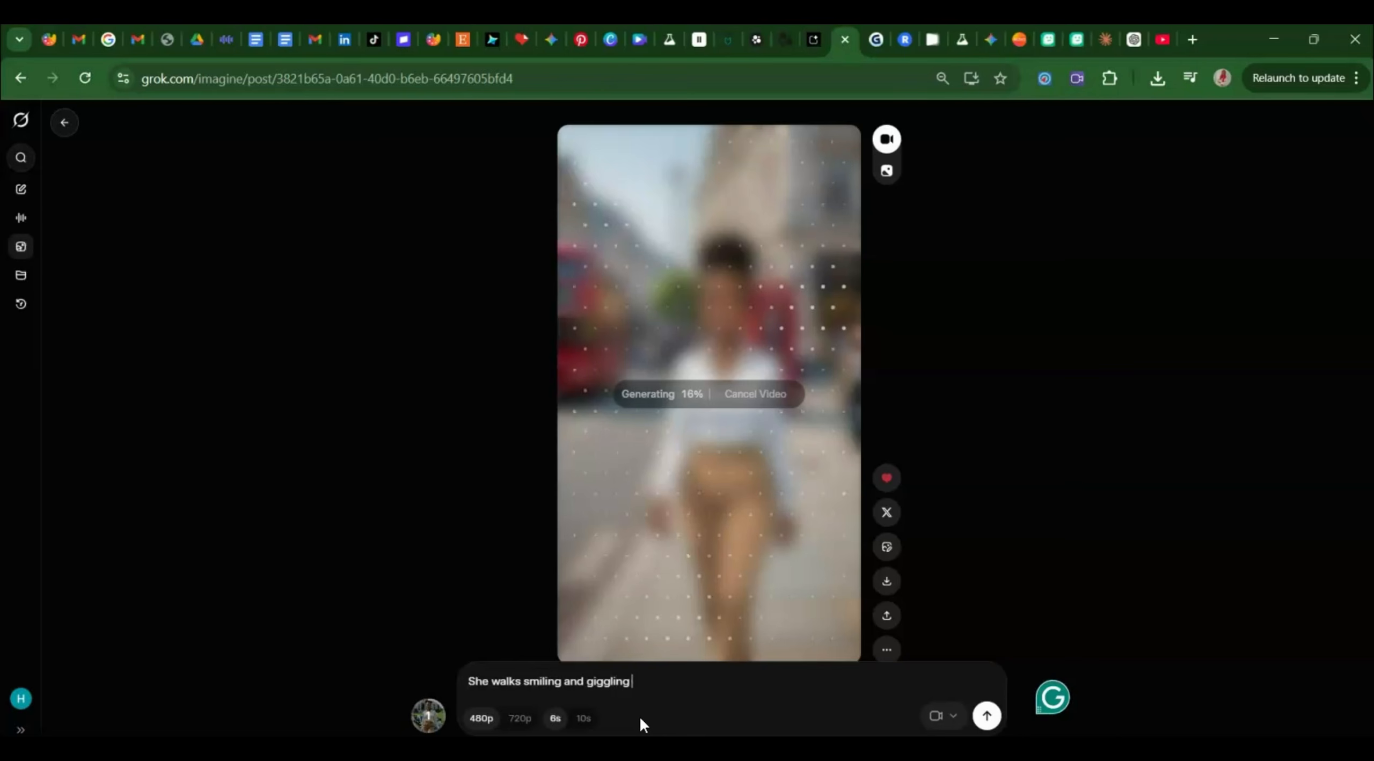
pyautogui.write('raising her hands up')
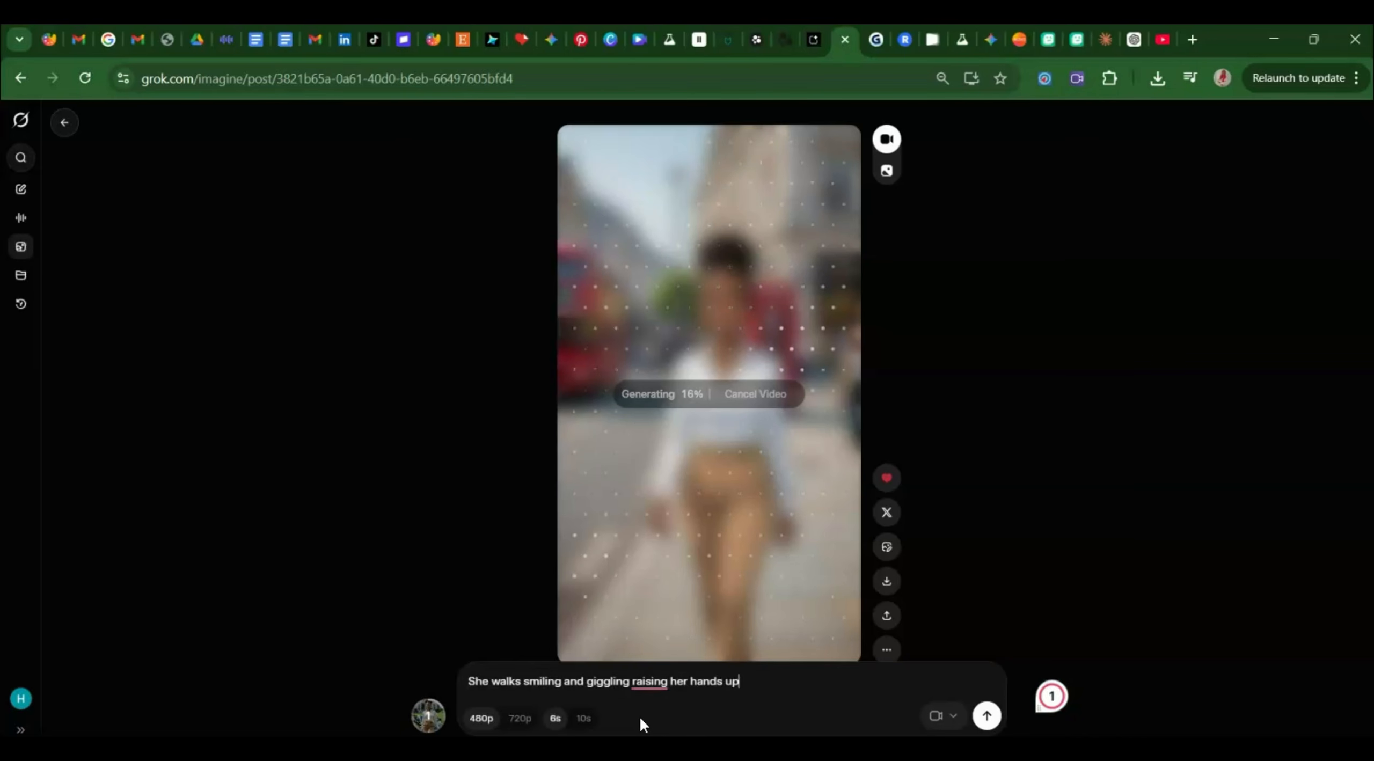
pyautogui.press('Return')
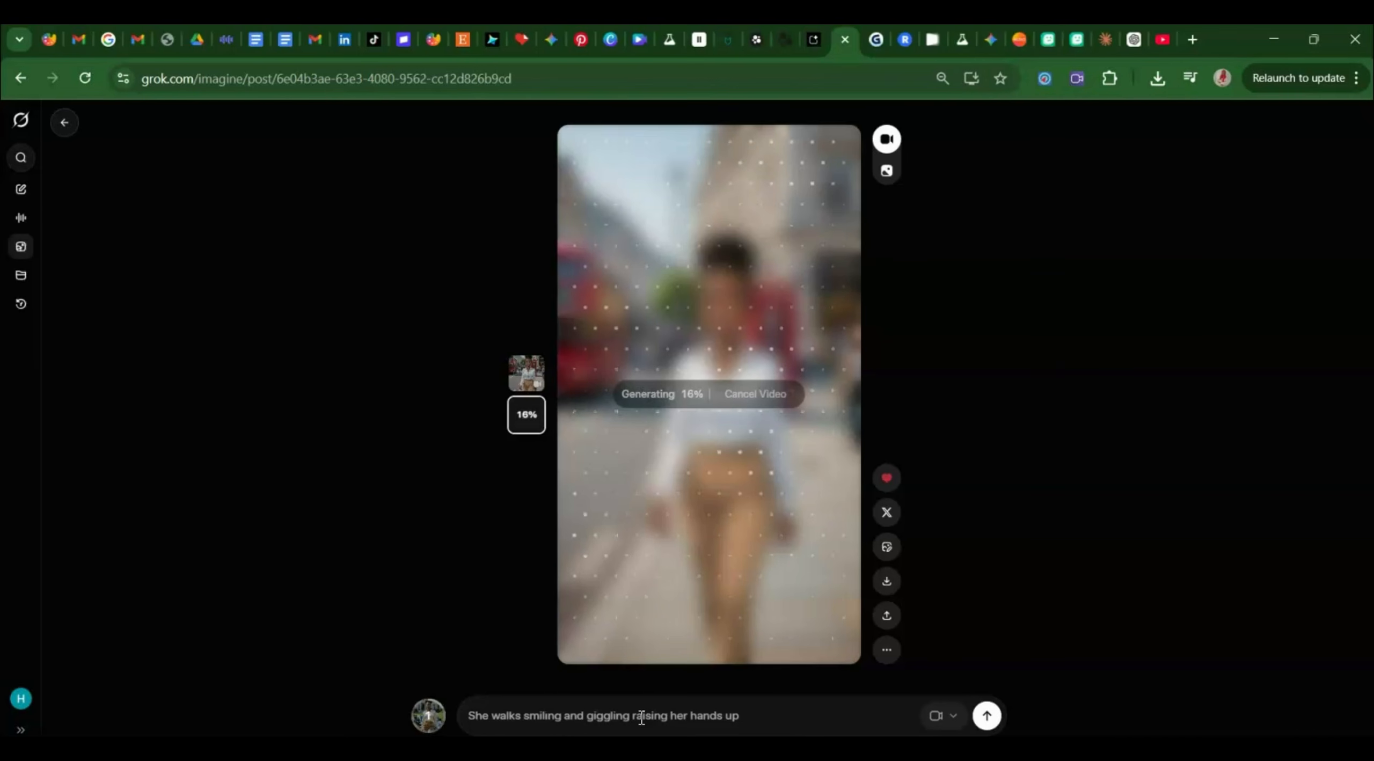
# Play the first finished clip, then view the second clip of her raising her hands.
pyautogui.click(526, 376)
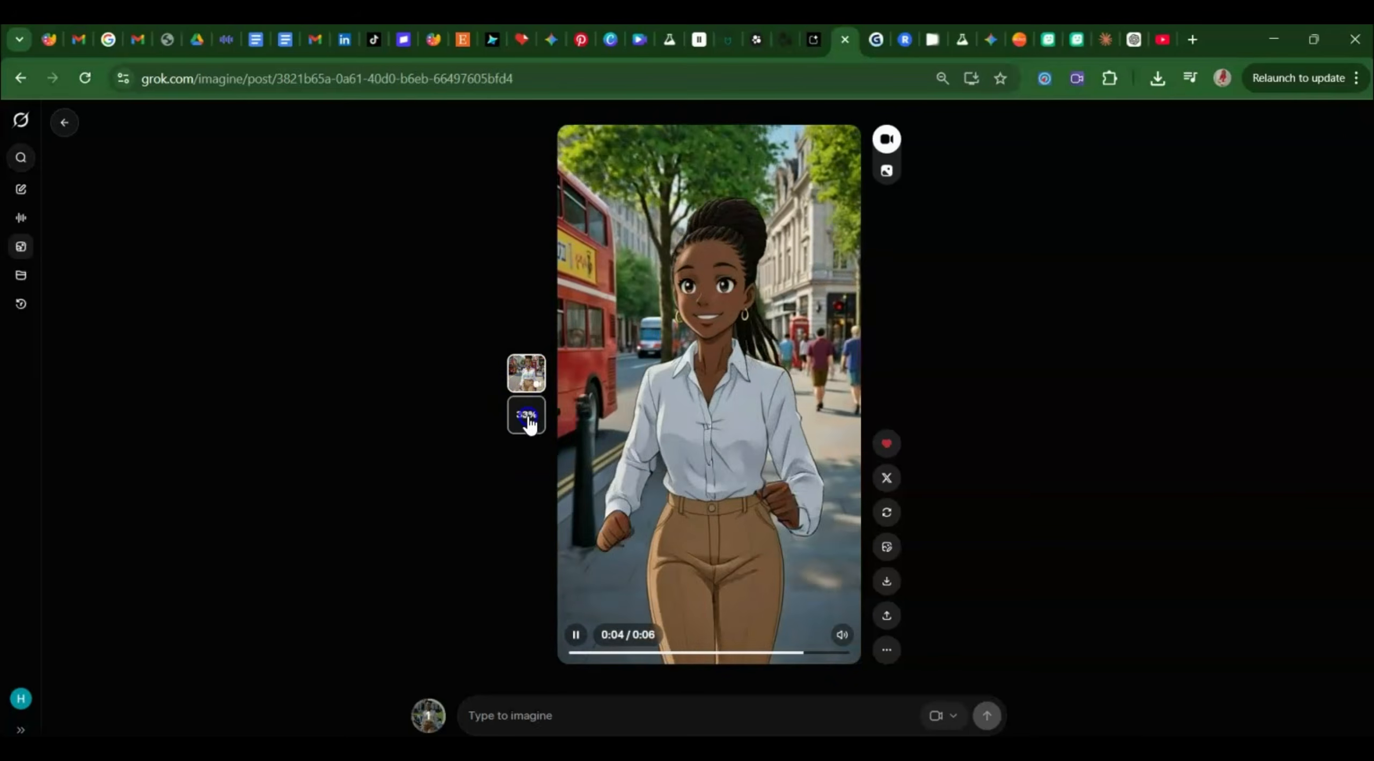
pyautogui.click(528, 421)
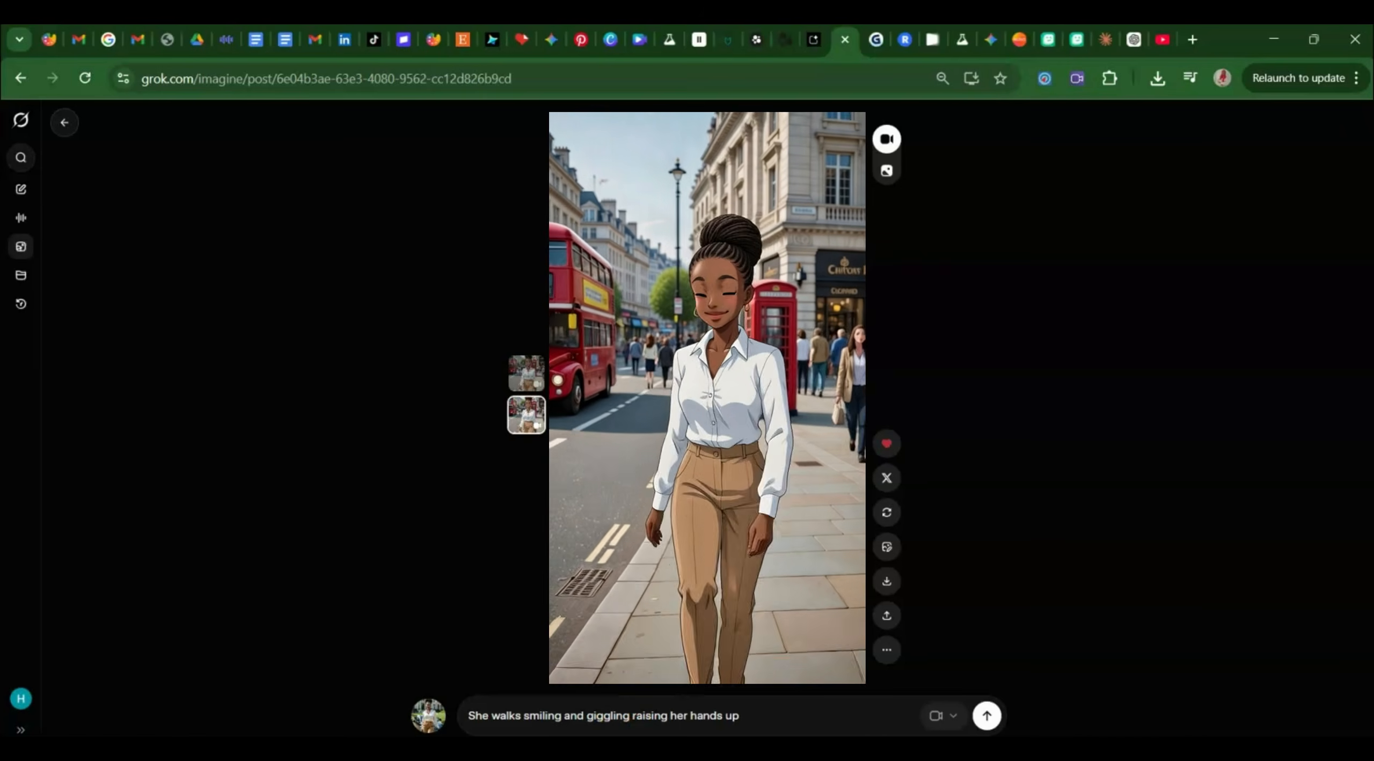
# Add her saying "finally freedom, I am so excited" in a British accent with perfect lipsync.
pyautogui.click(751, 711)
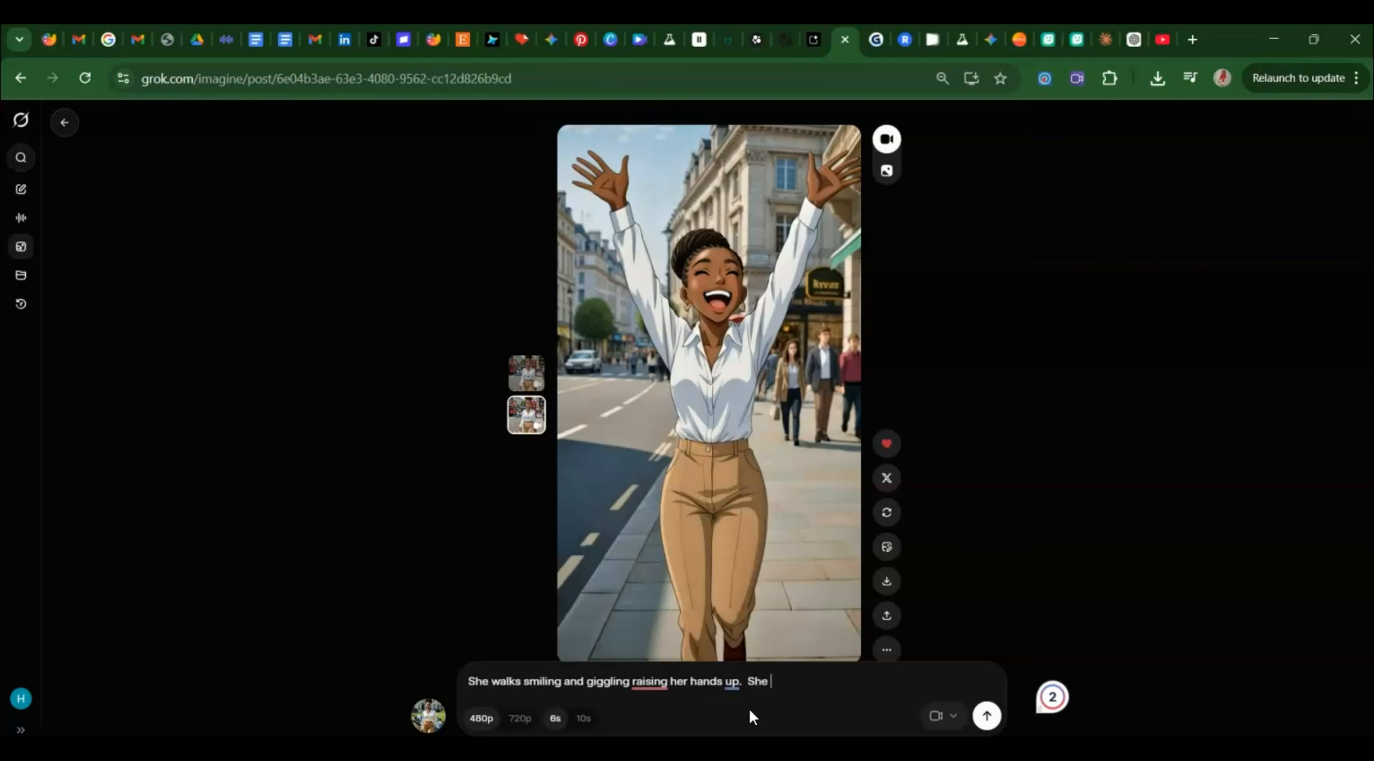
pyautogui.write('says "finally freedom, ')
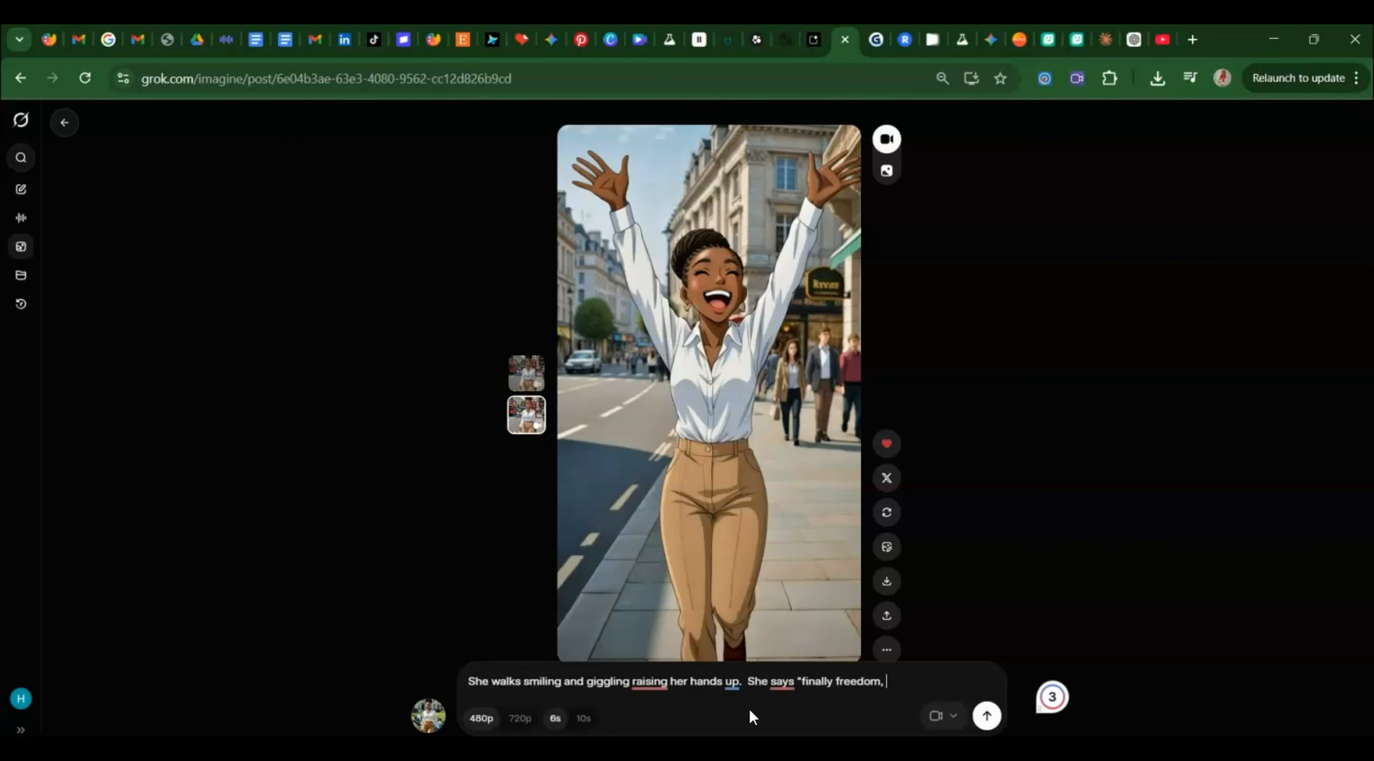
pyautogui.write('I am so excited" in')
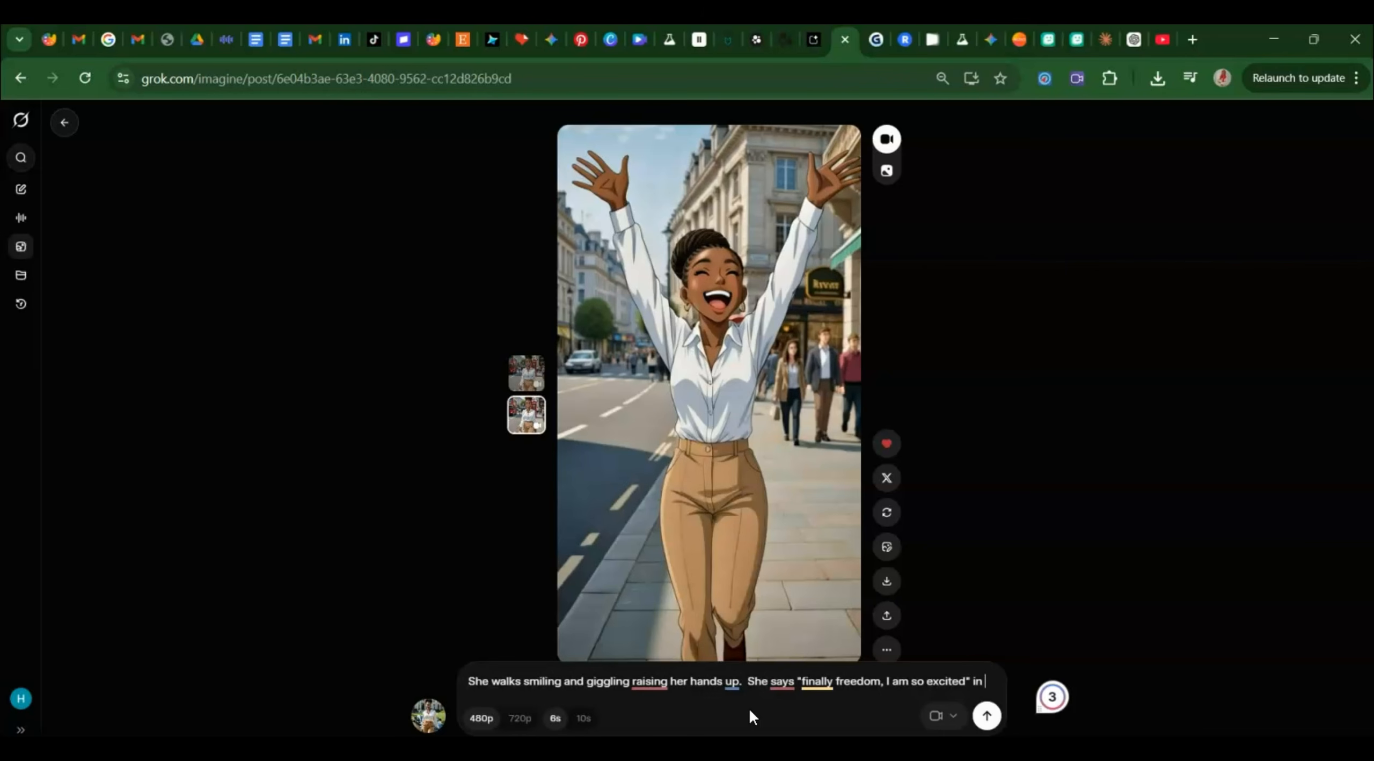
pyautogui.write('a brit')
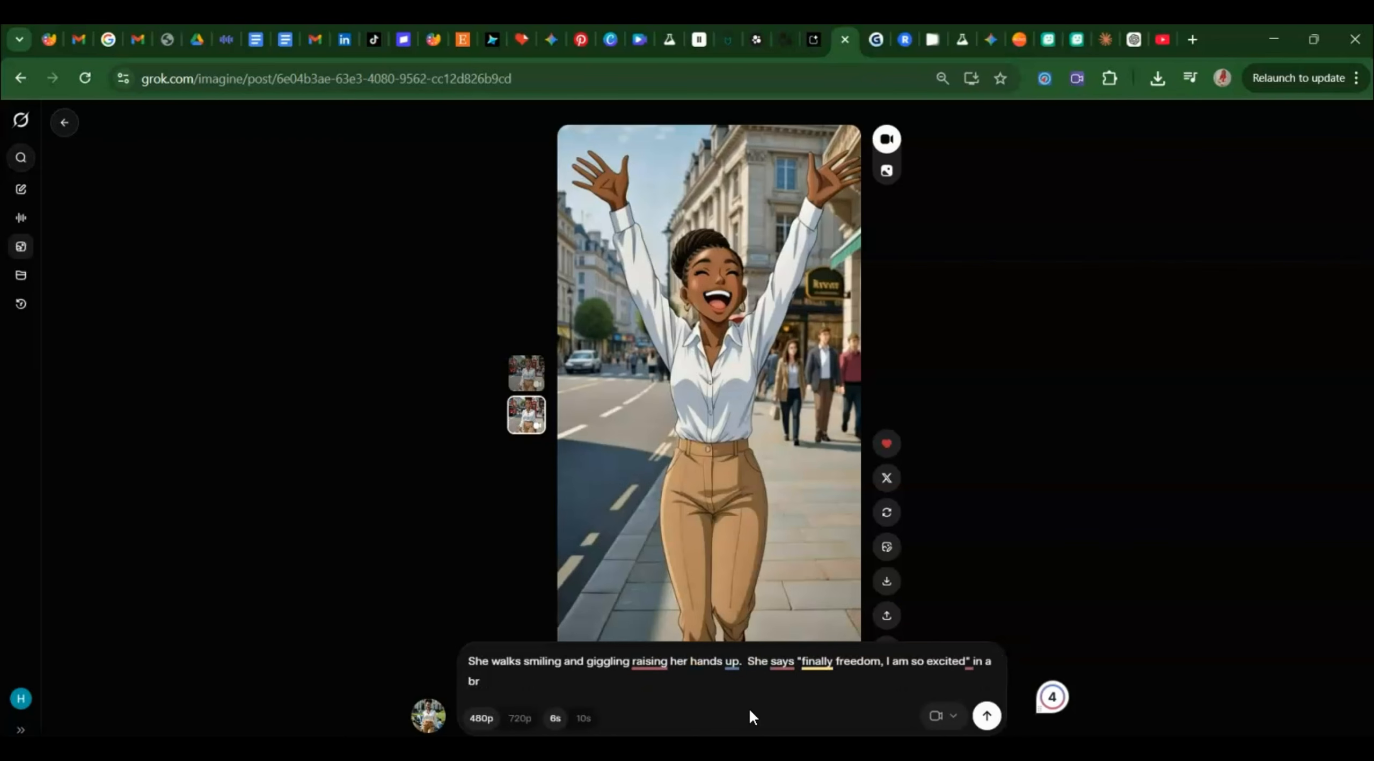
pyautogui.press('BackSpace')
pyautogui.press('BackSpace')
pyautogui.write('bri')
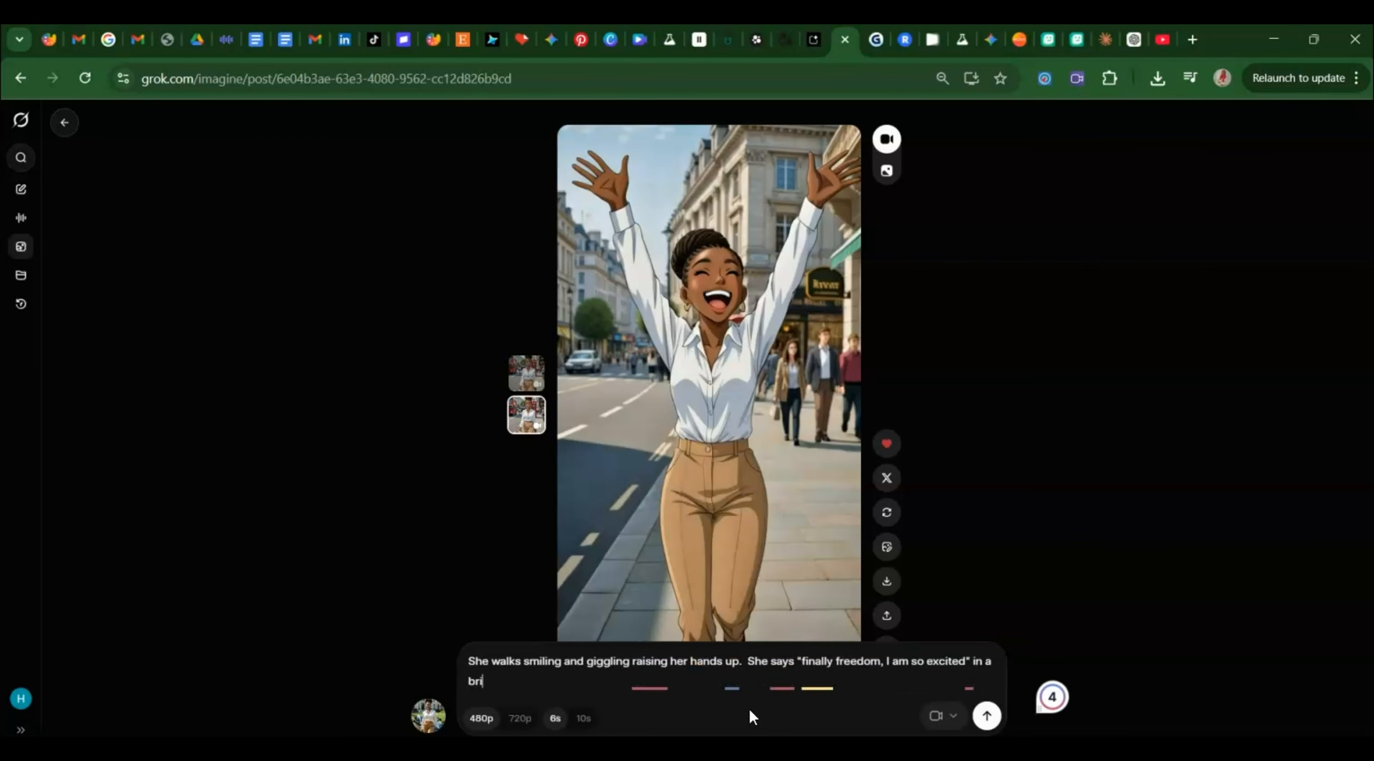
pyautogui.write('tish accenet')
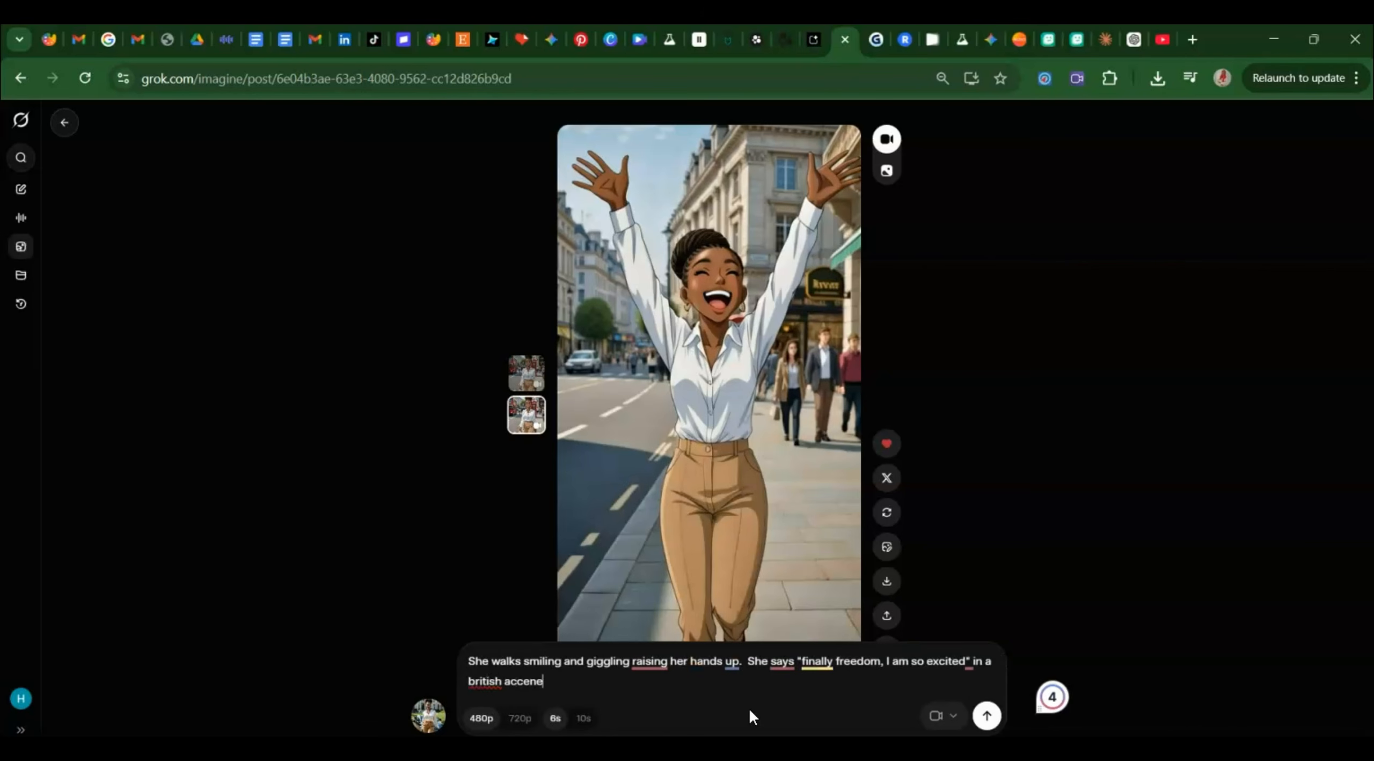
pyautogui.press('BackSpace')
pyautogui.press('BackSpace')
pyautogui.write('t with perfect lipsync')
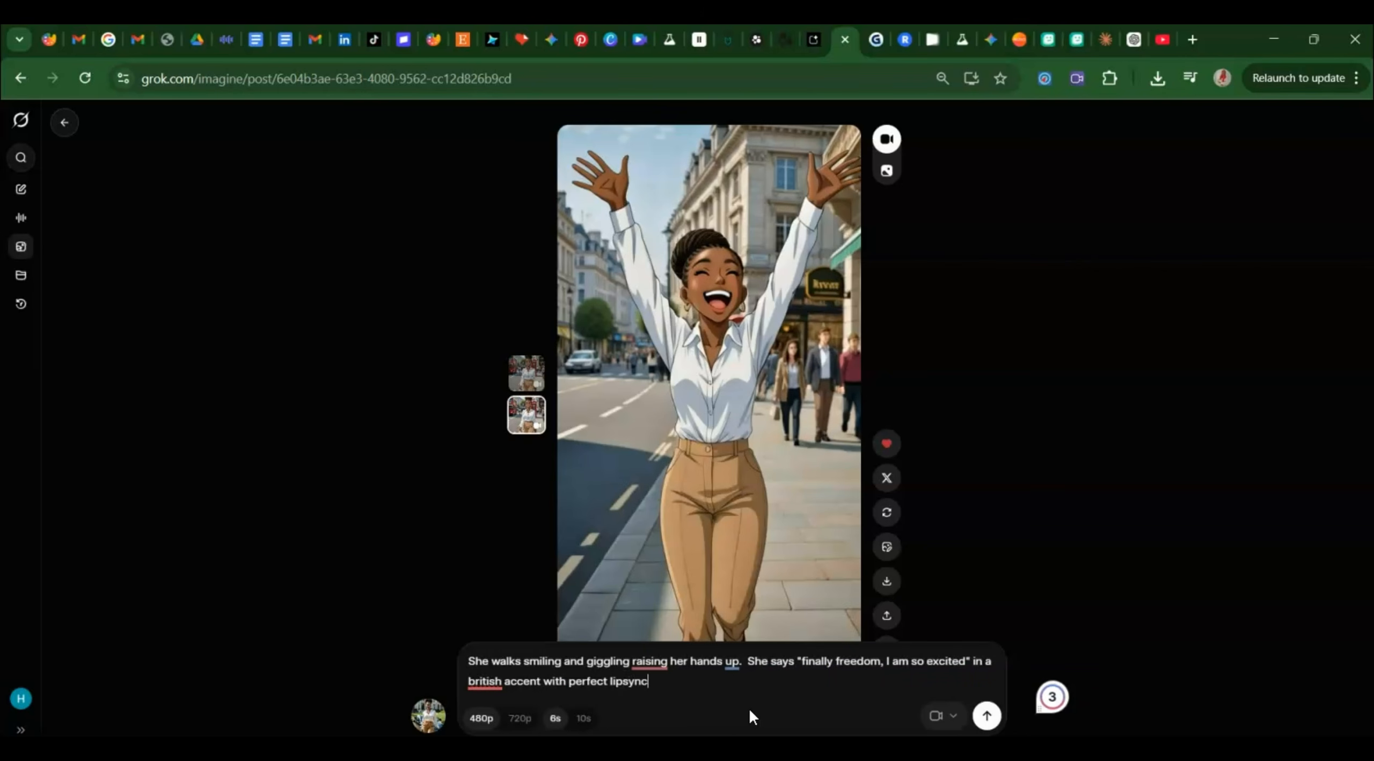
pyautogui.press('Return')
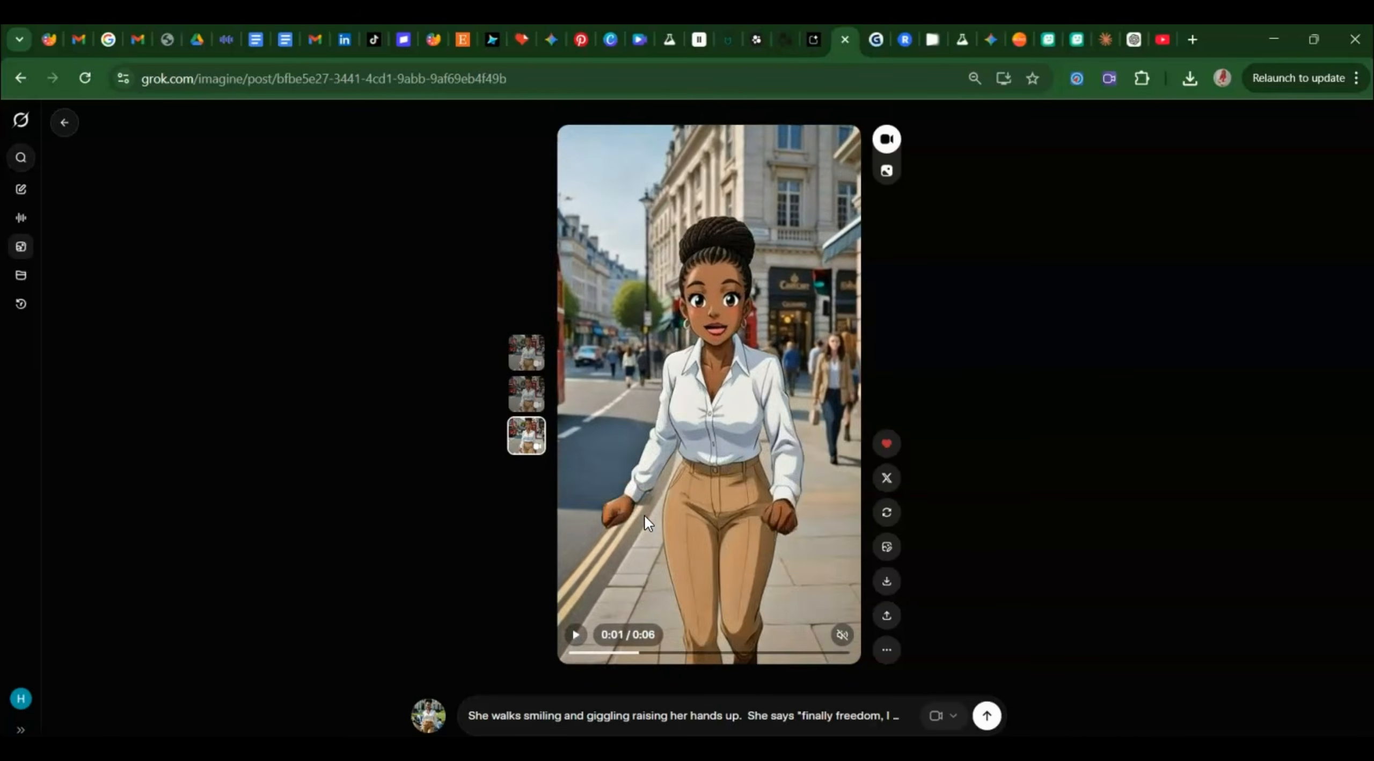
# Play the speaking clip and choose Extend video to add 6 seconds, 12 total.
pyautogui.click(751, 610)
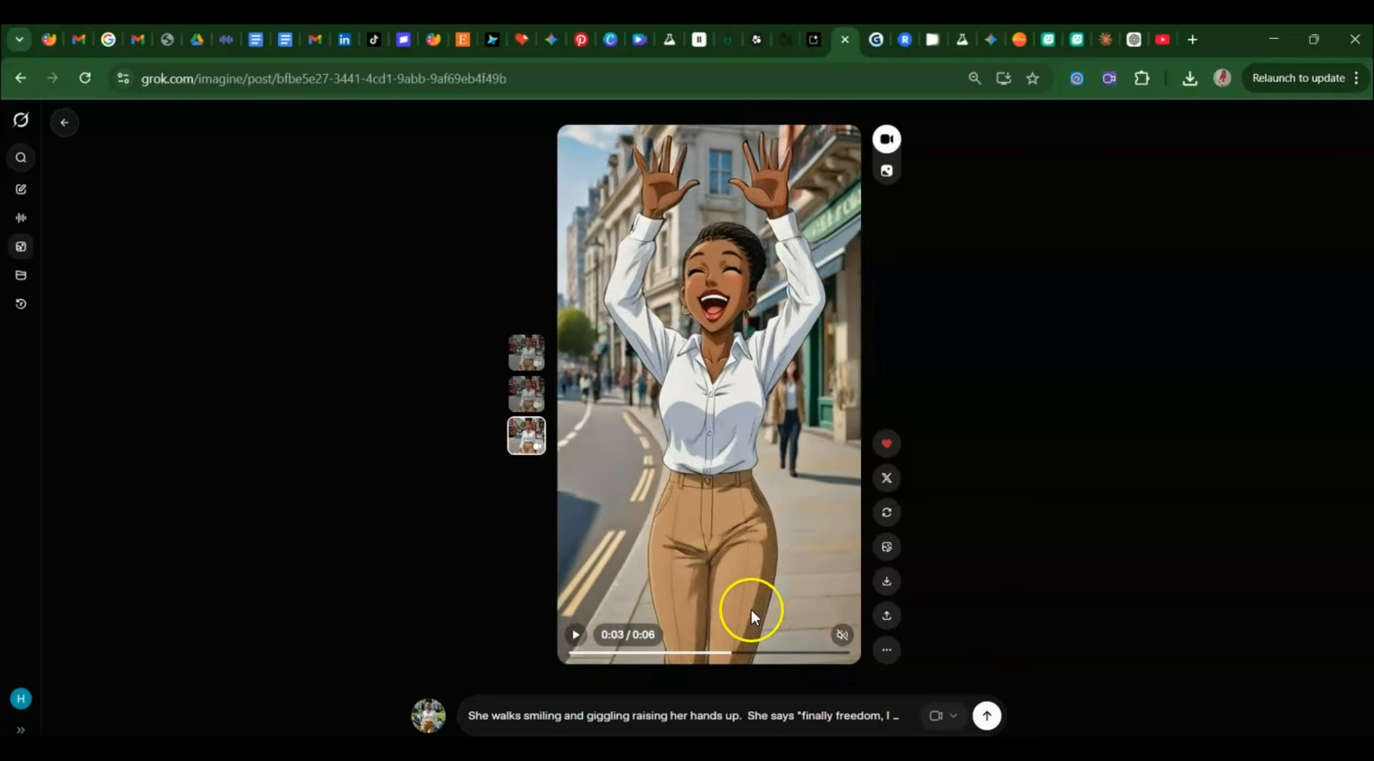
pyautogui.click(886, 650)
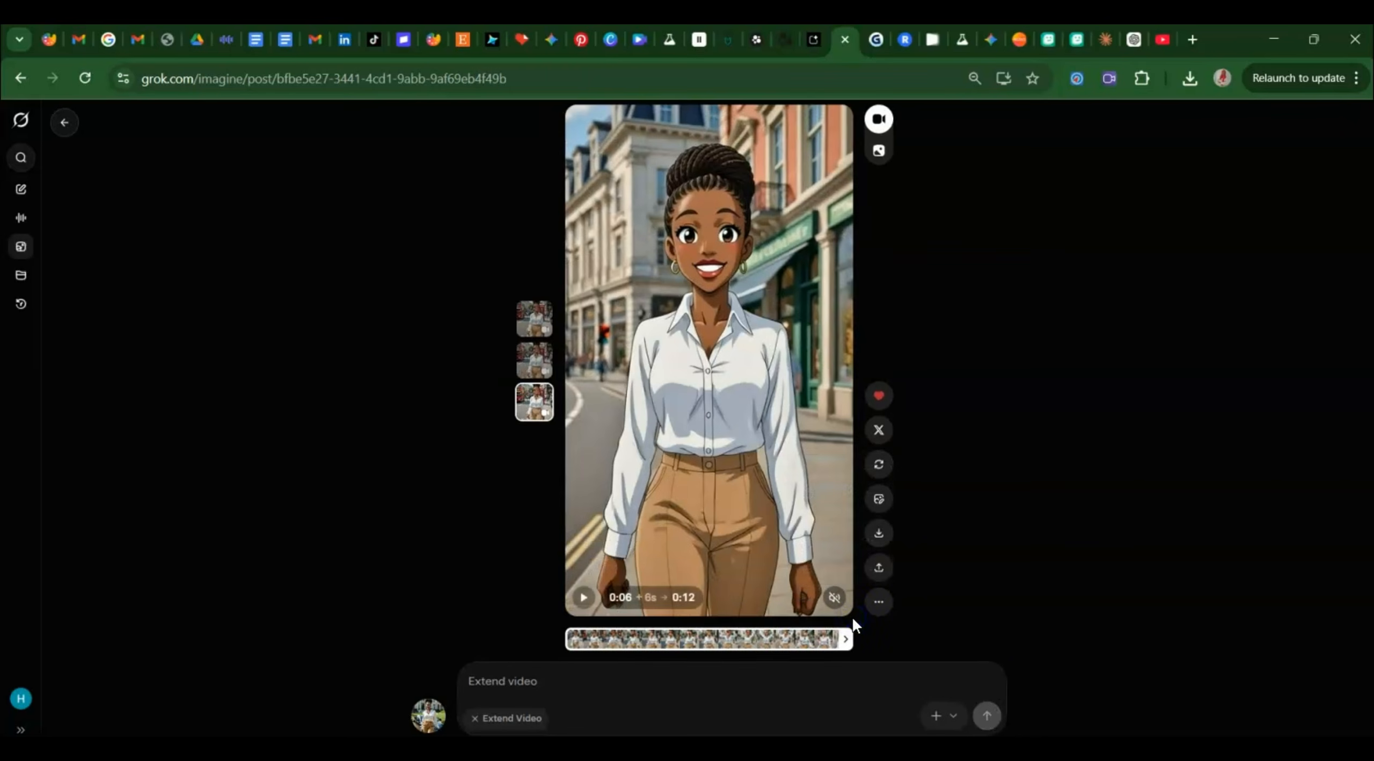
# Write the extension prompt: she walks into a shop saying "its time to shop!".
pyautogui.click(622, 691)
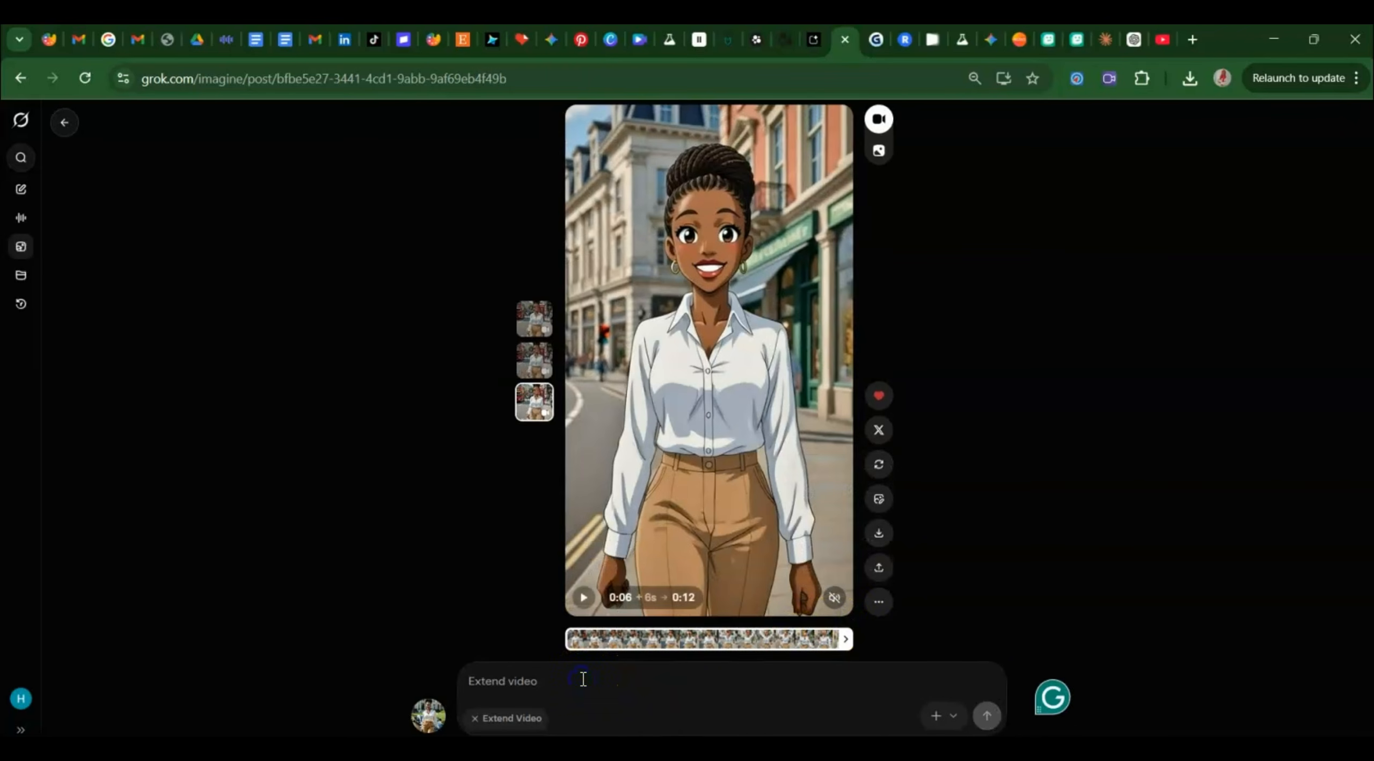
pyautogui.write('she the')
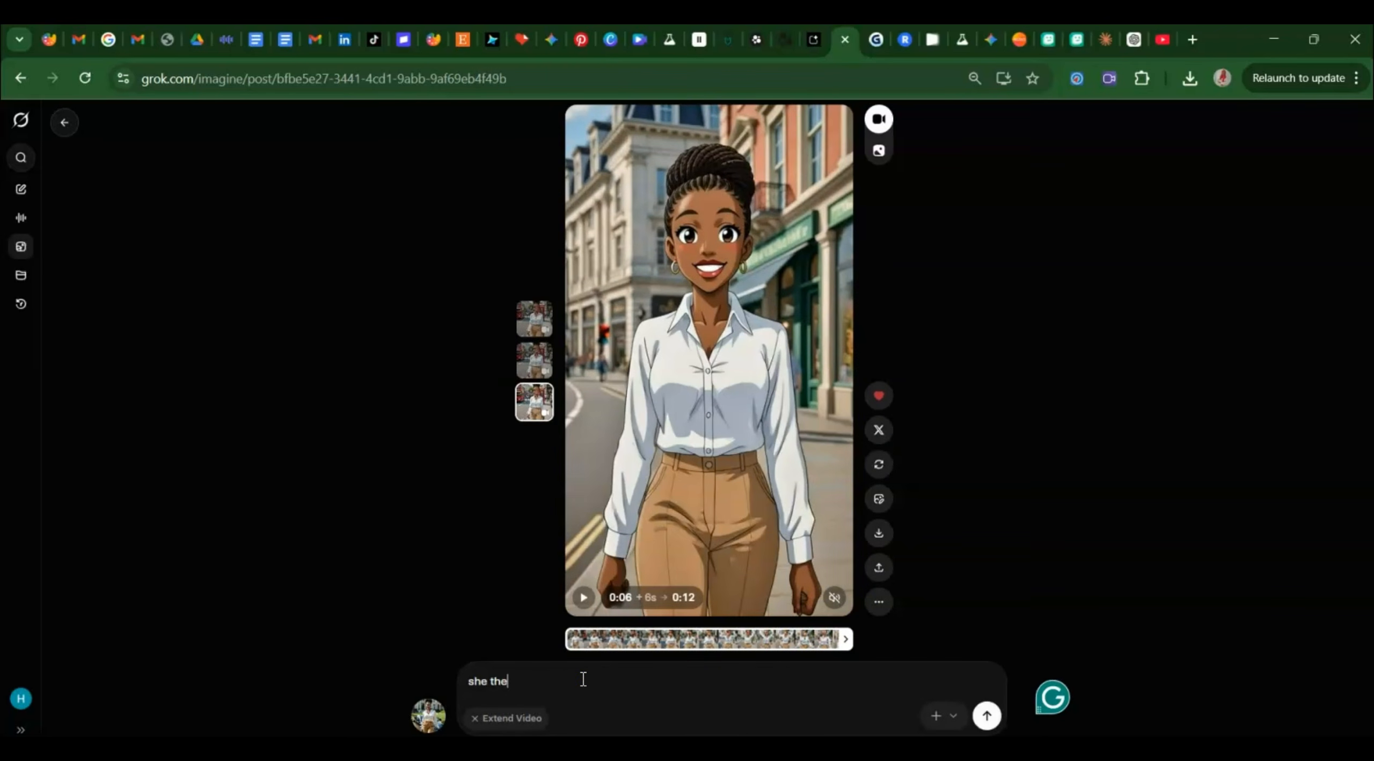
pyautogui.write('n w')
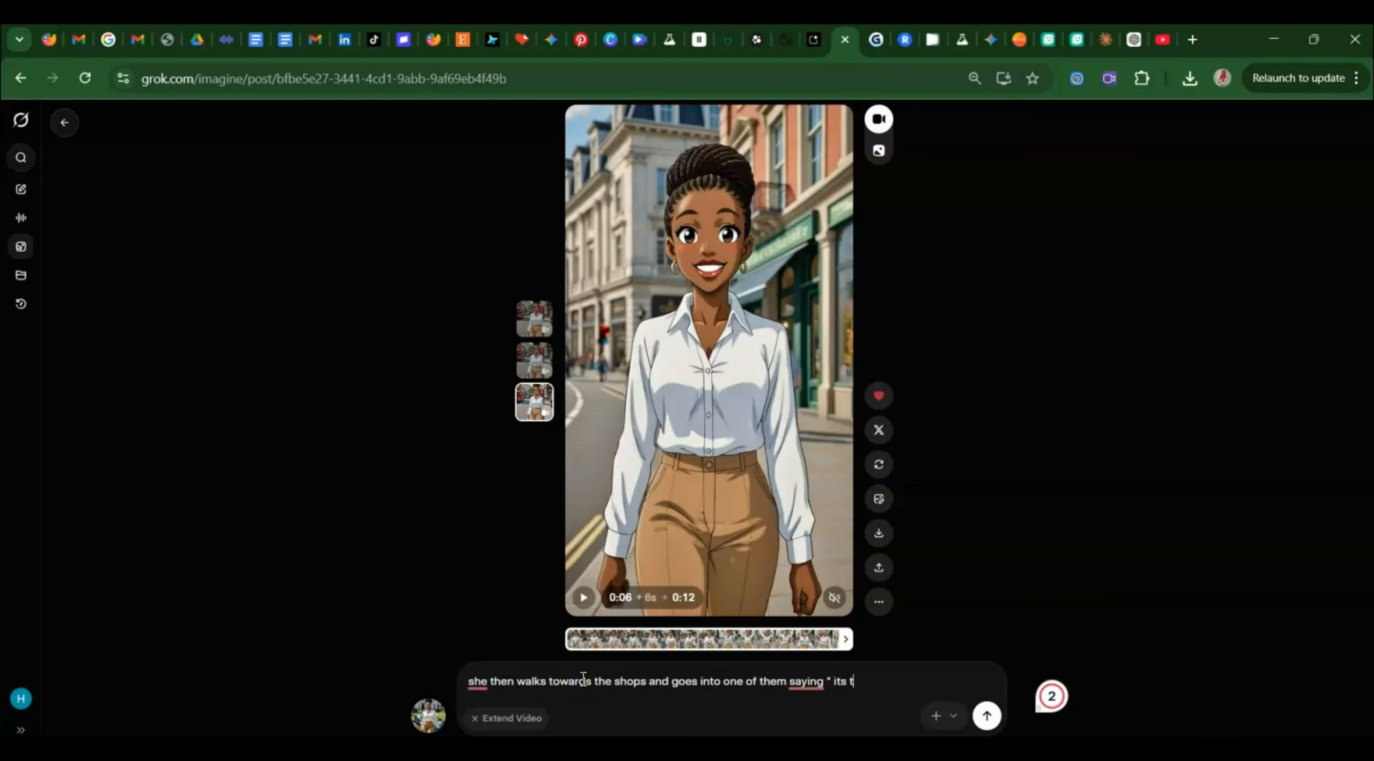
pyautogui.write('to ...')
# Submit the shop-entry prompt to generate the 12-second extended video.
pyautogui.press('Return')
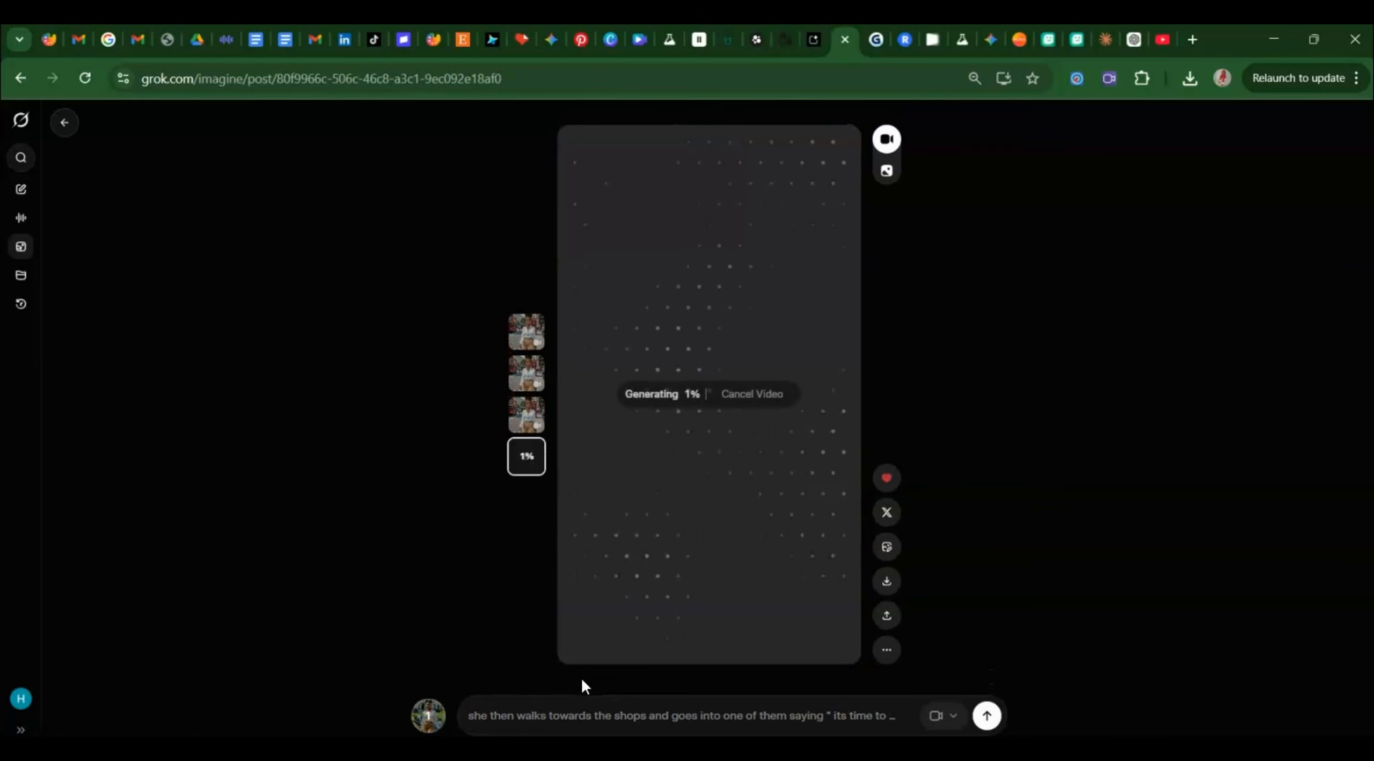